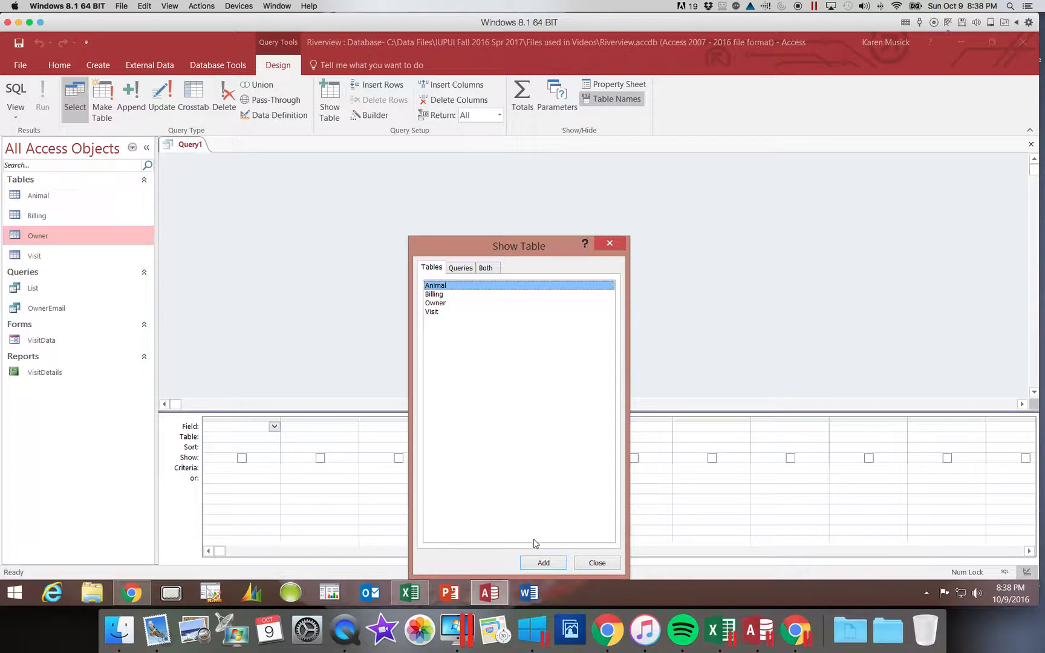
Step: Add the Animal, Visit and Owner tables to the query design and close the table picker
click(542, 562)
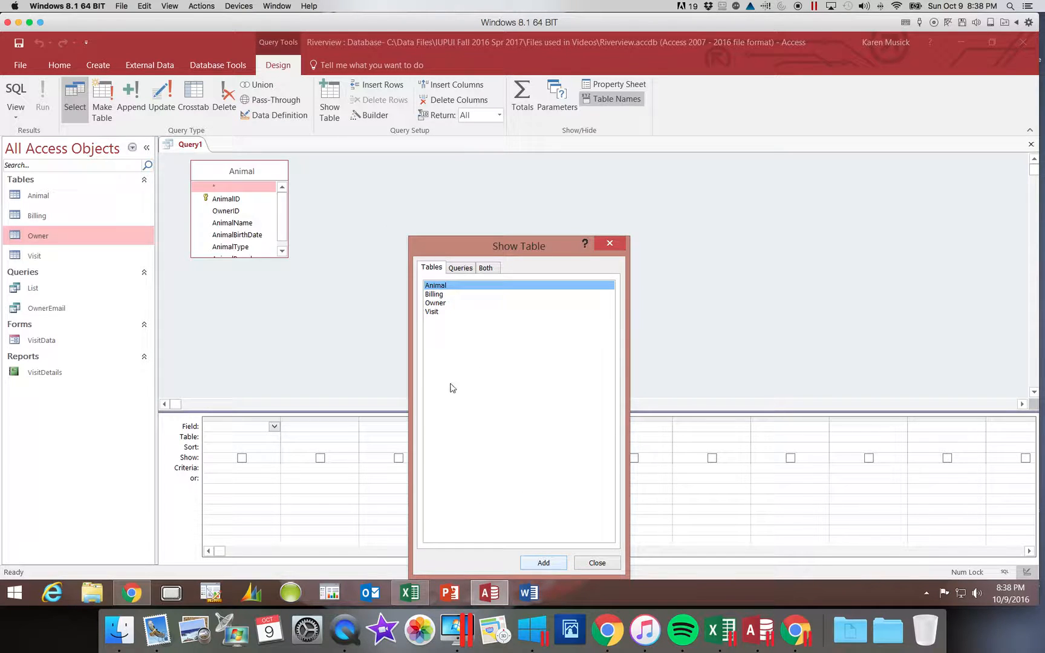
click(439, 313)
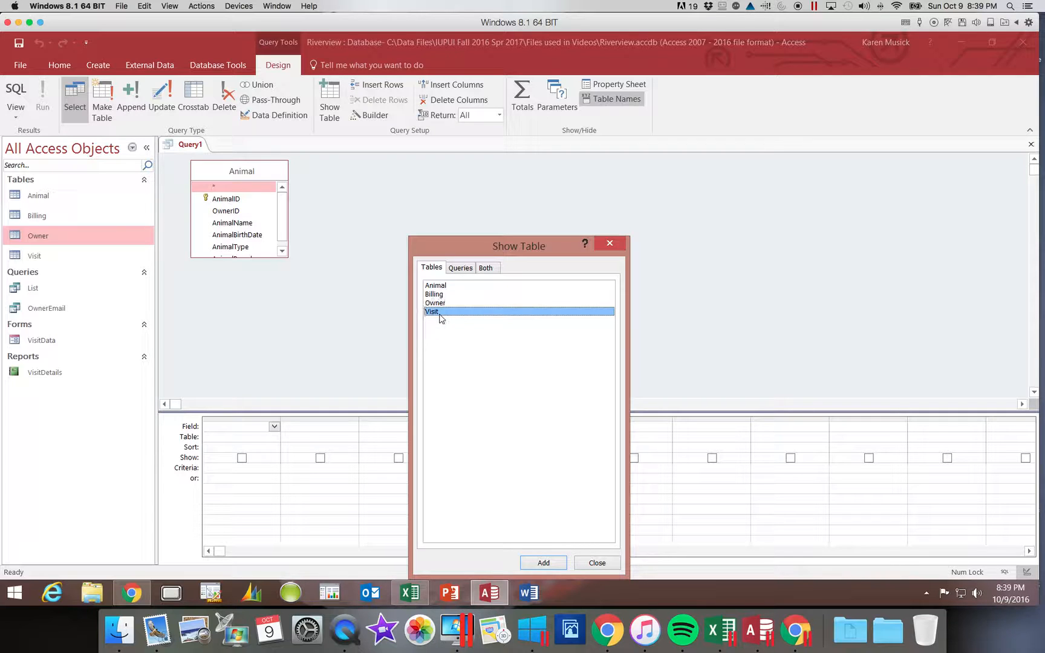
click(544, 563)
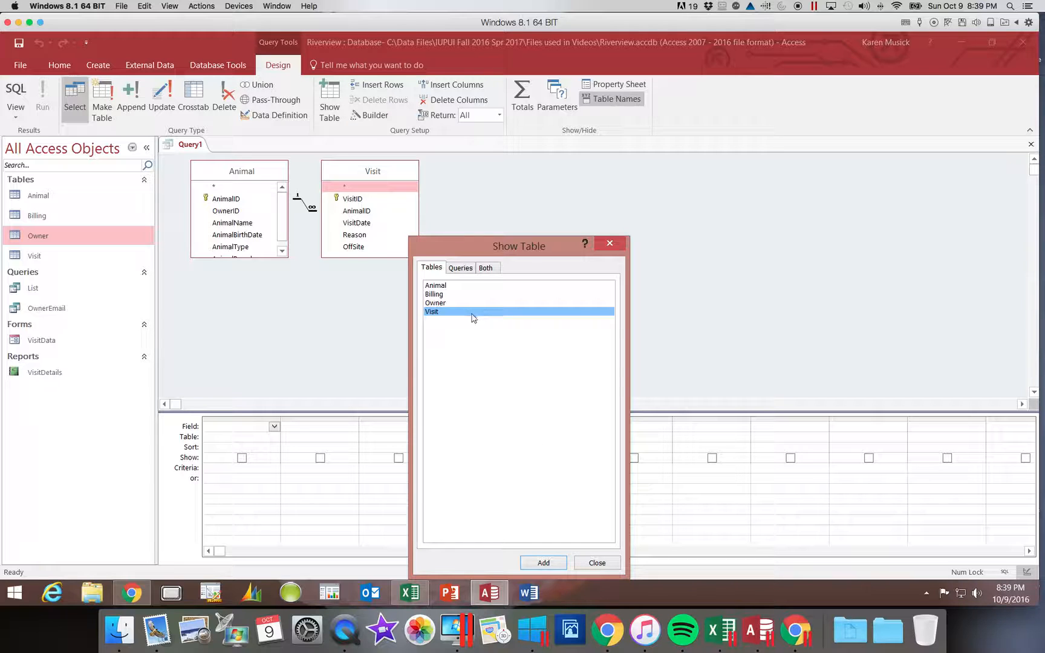
click(448, 303)
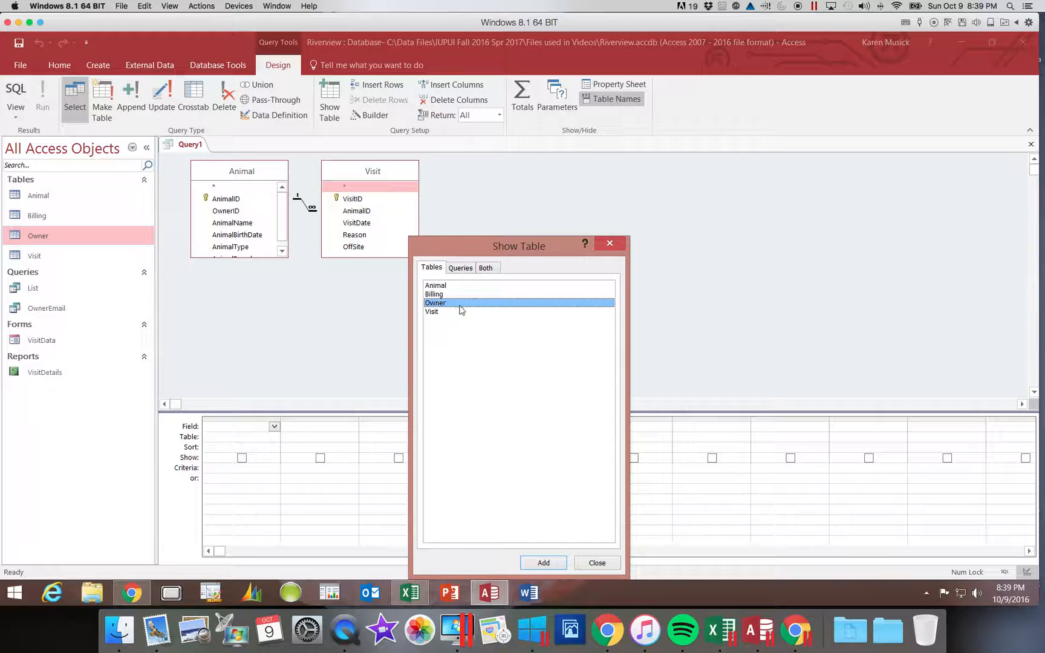
click(543, 563)
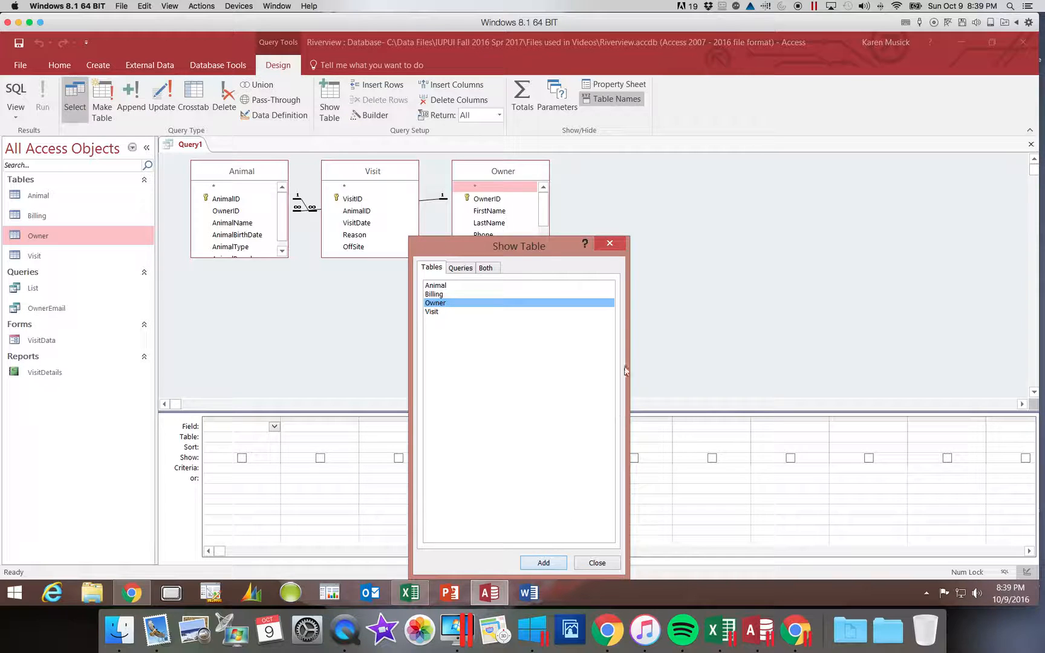
click(609, 244)
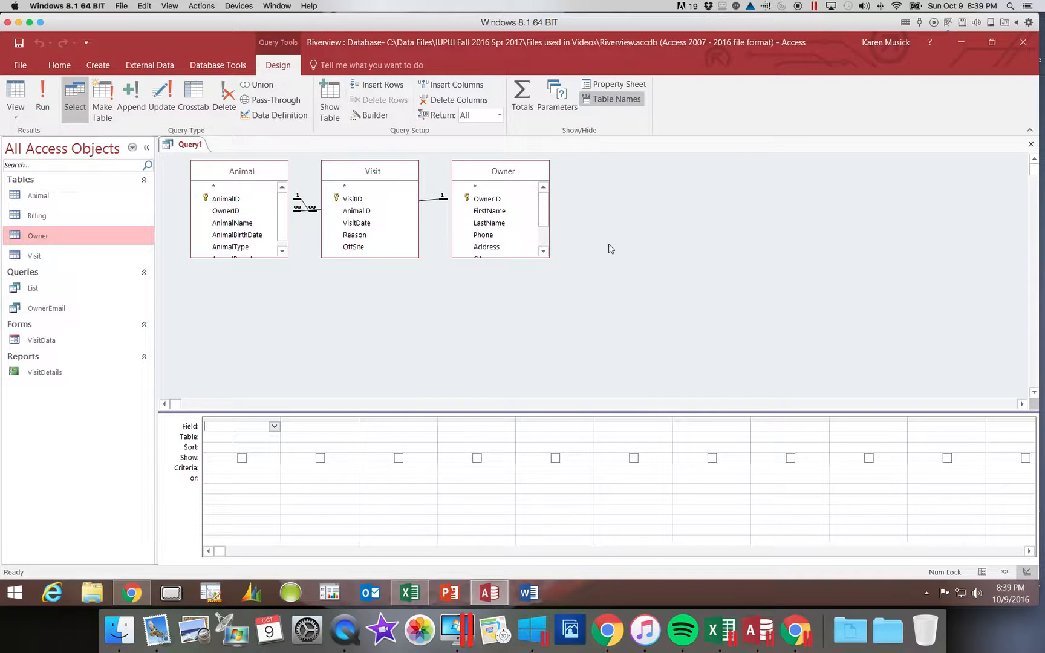
Step: Remove the Owner table from the query design
click(521, 175)
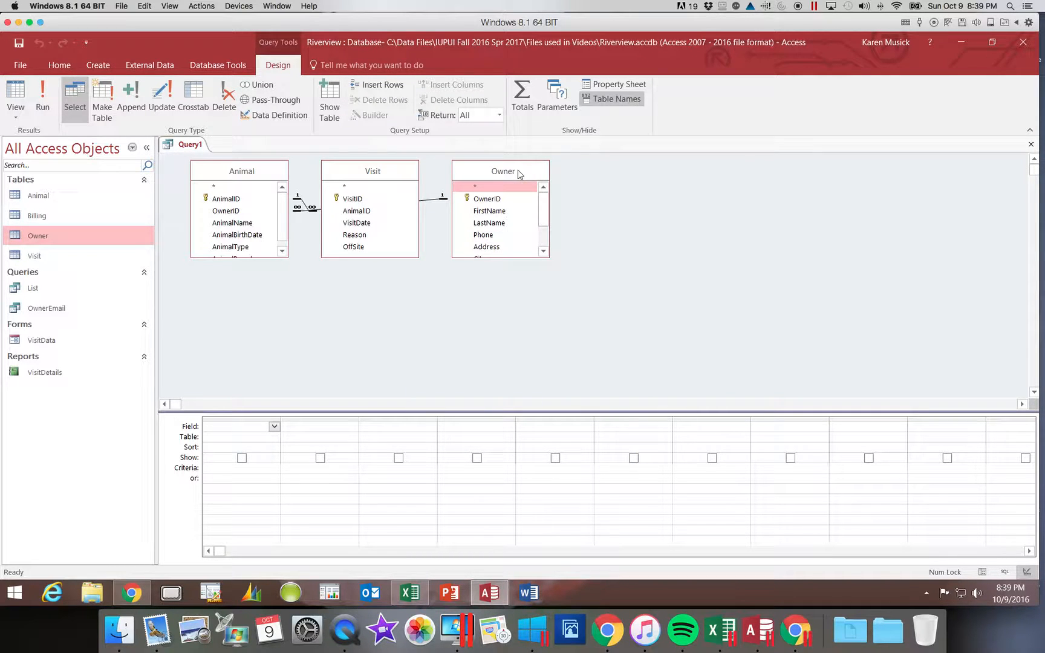
right_click(518, 175)
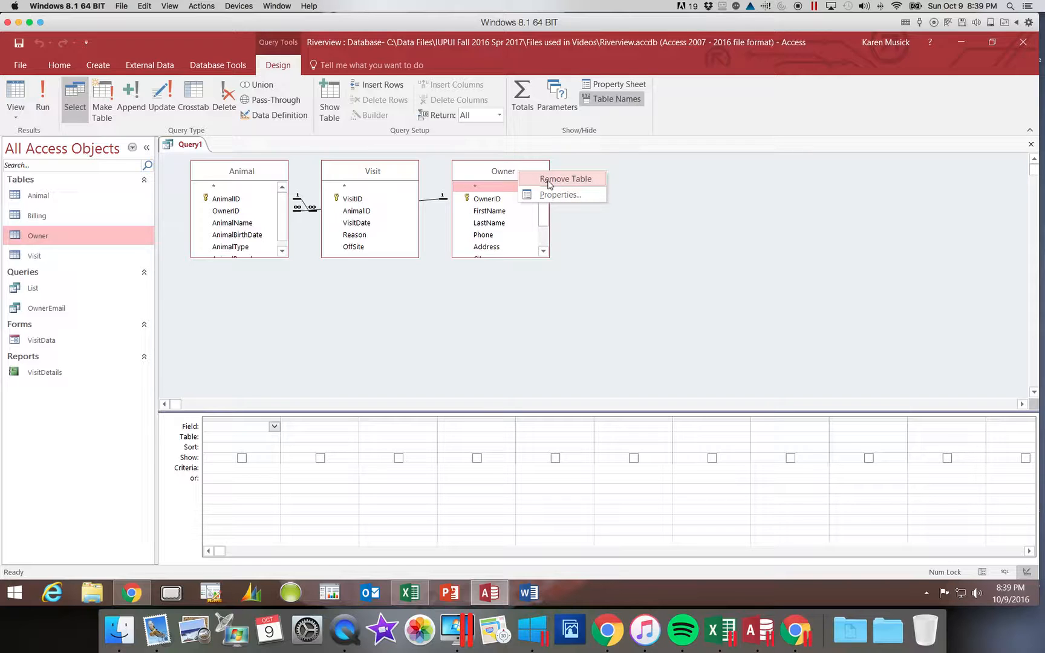
click(548, 180)
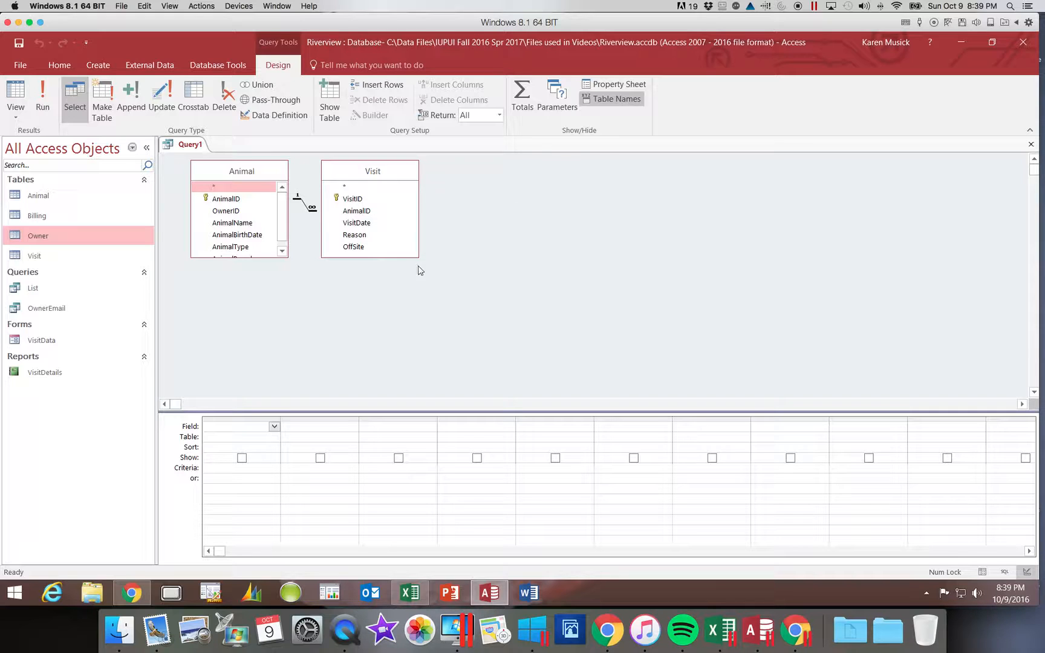
Step: Enlarge the Animal field list to show all fields, and add AnimalType, AnimalBreed and AnimalName to the query grid
click(234, 258)
drag(234, 258, 235, 271)
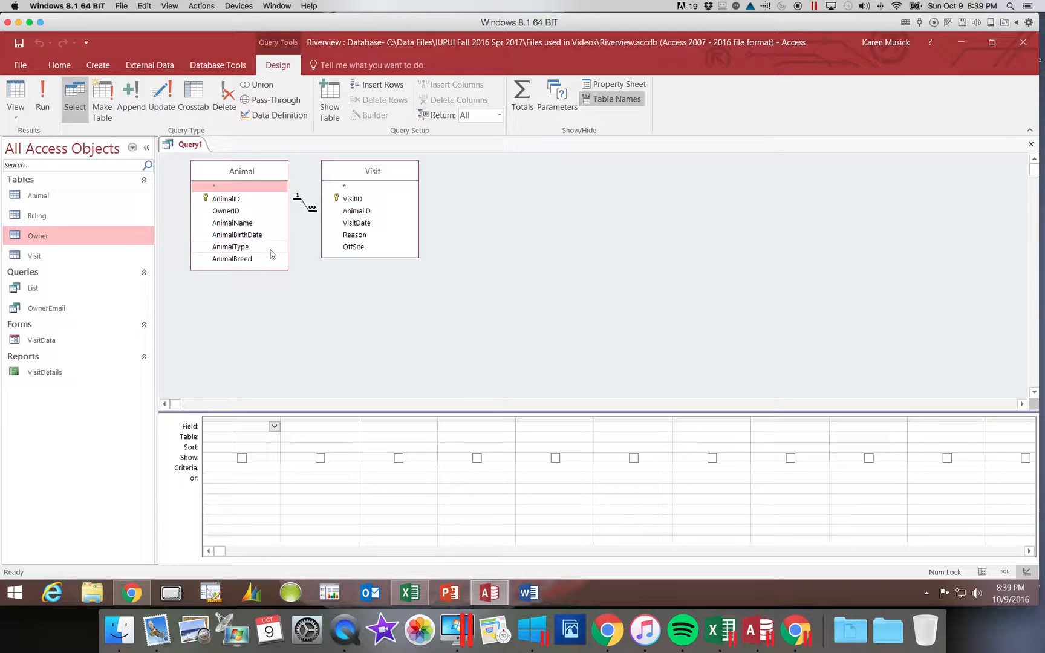
double_click(250, 246)
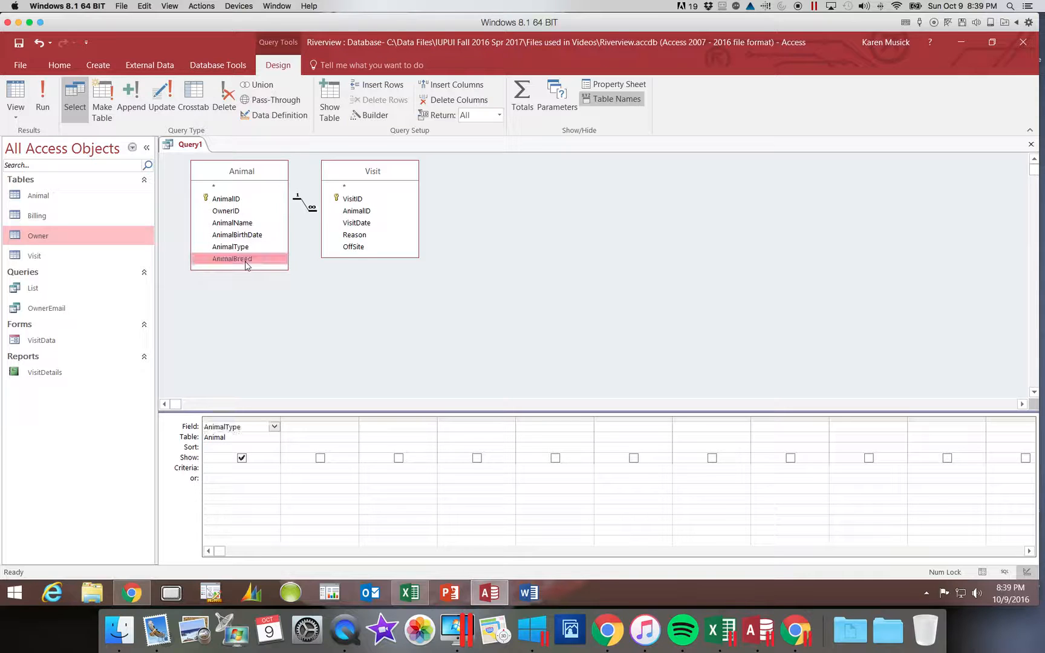
double_click(247, 260)
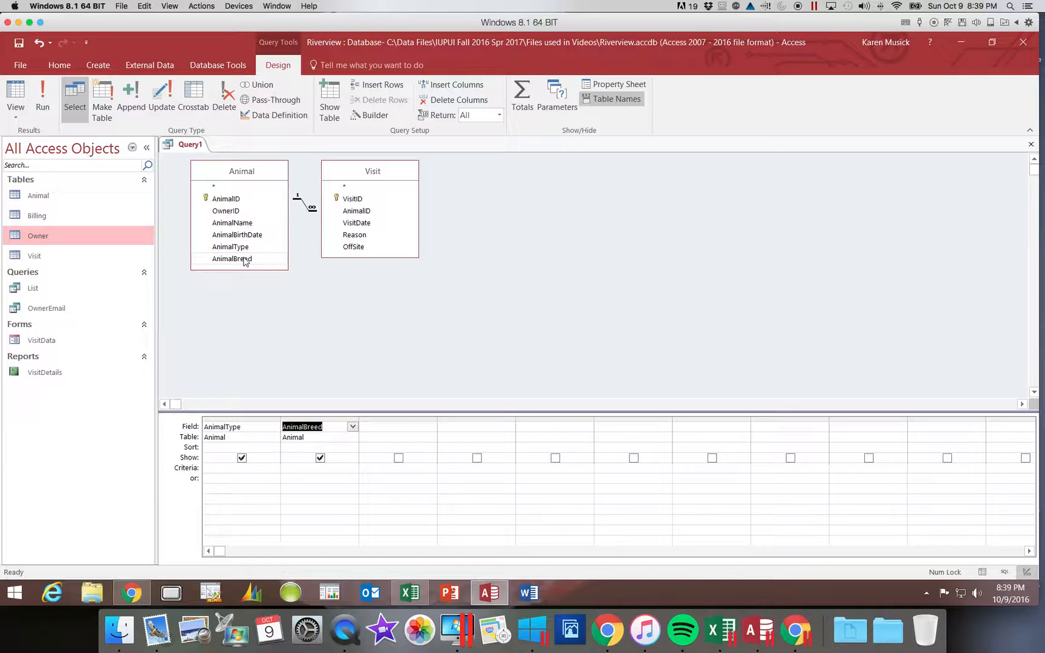
click(246, 224)
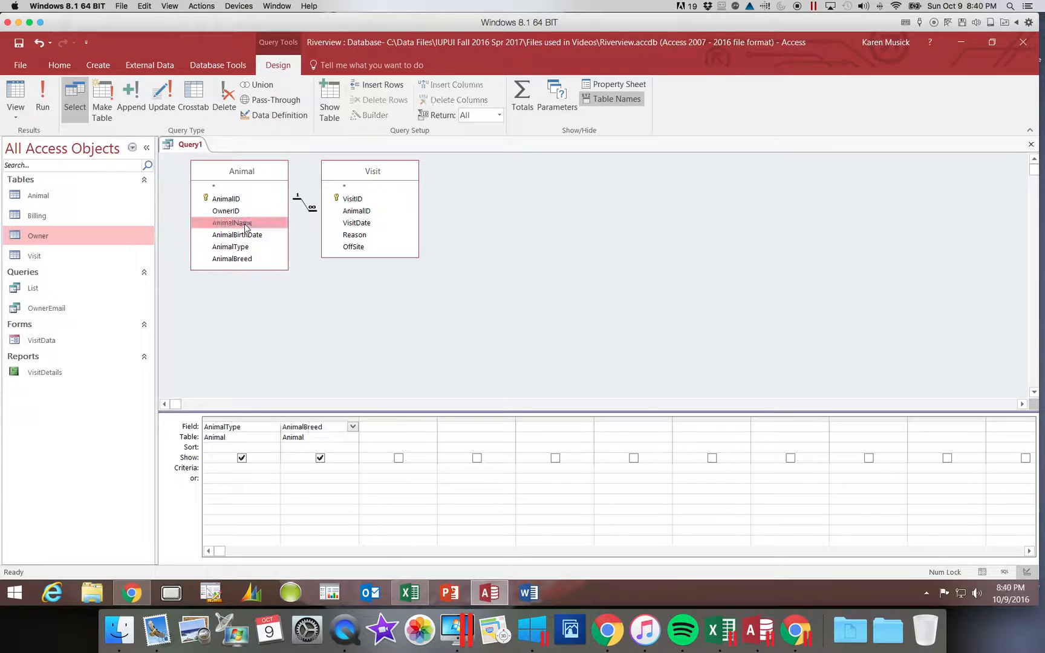
double_click(246, 225)
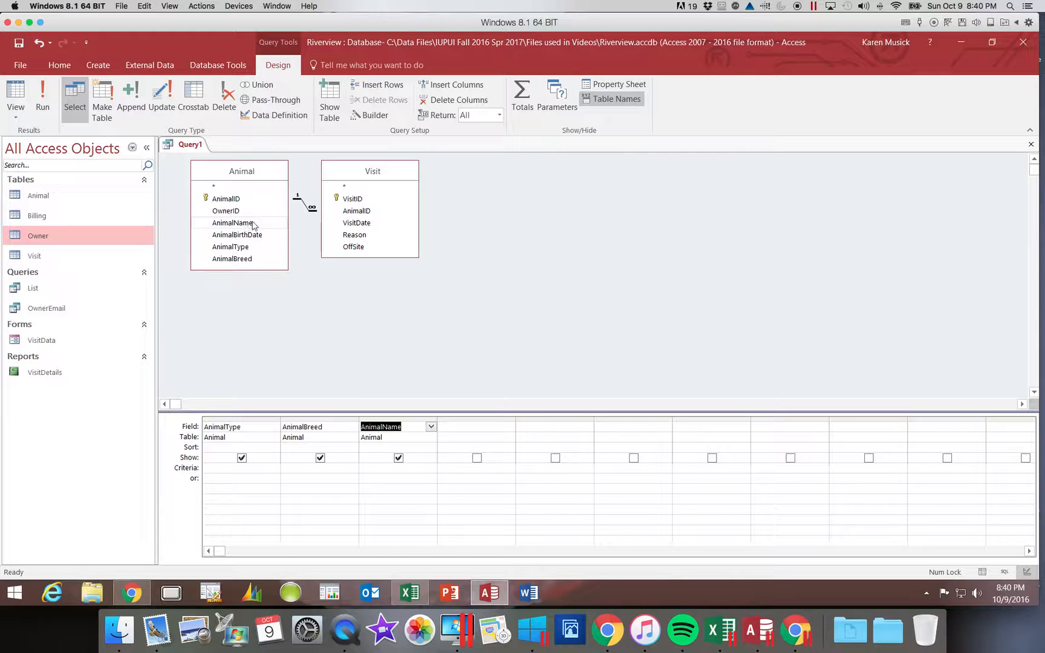
Step: Add the VisitDate and Reason fields from the Visit table to the query grid
click(367, 225)
double_click(367, 225)
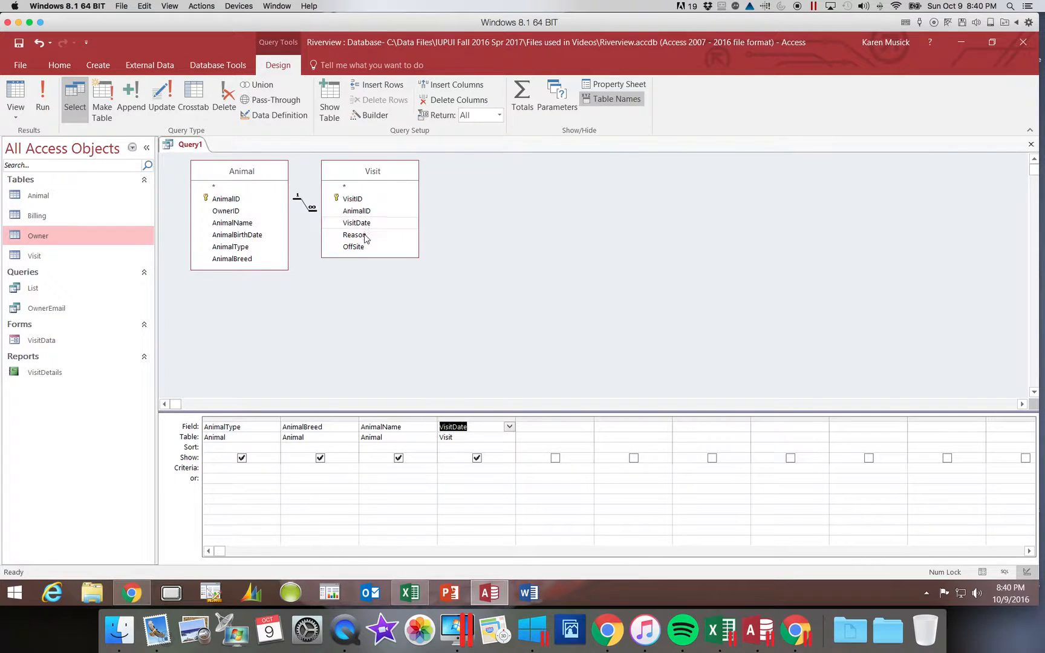
double_click(363, 236)
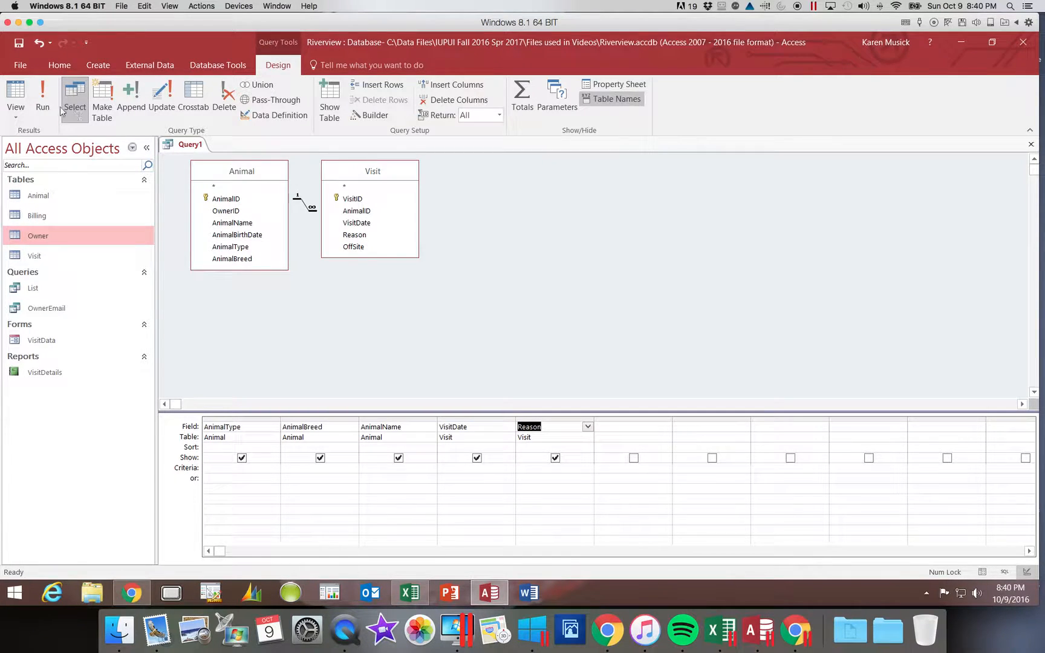
Step: Run the query and highlight the visit records for Bailey and for Whiskers
click(43, 100)
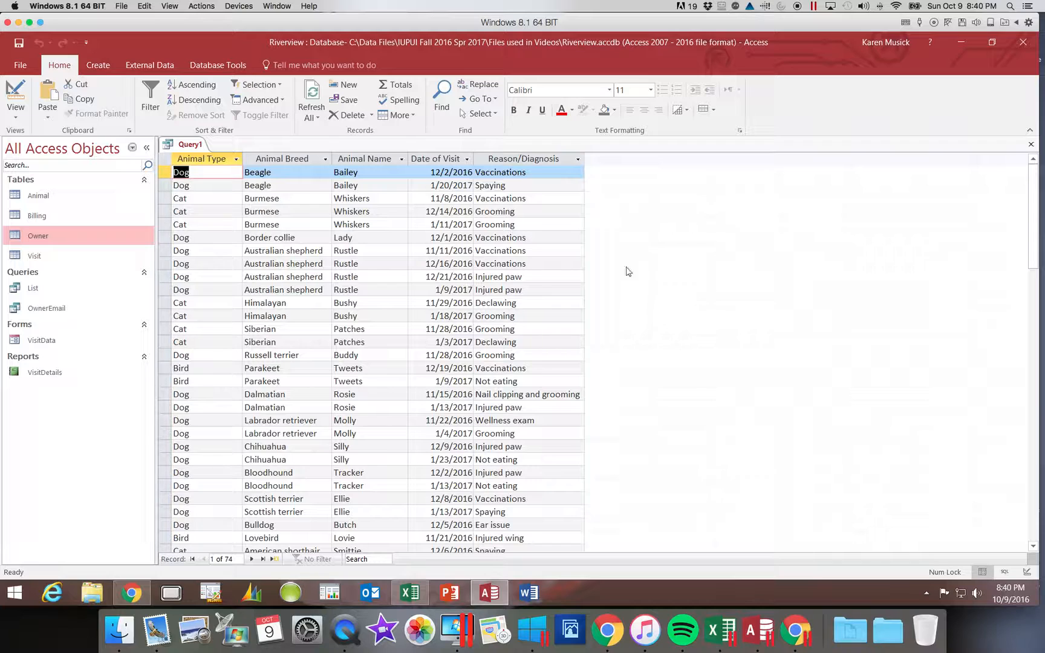
drag(164, 171, 167, 183)
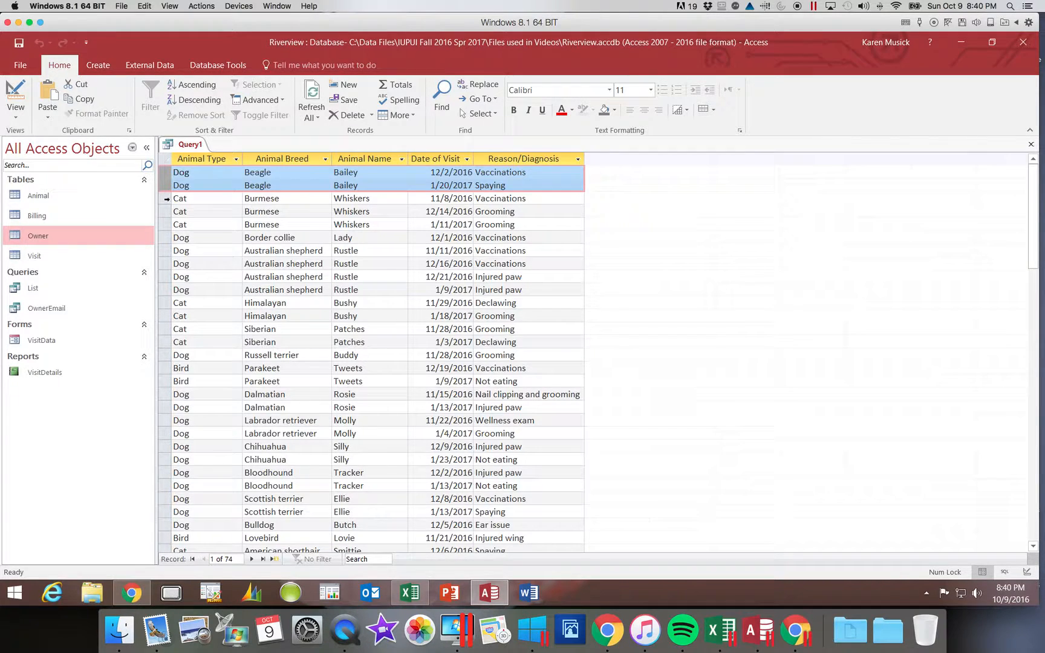
drag(166, 198, 164, 224)
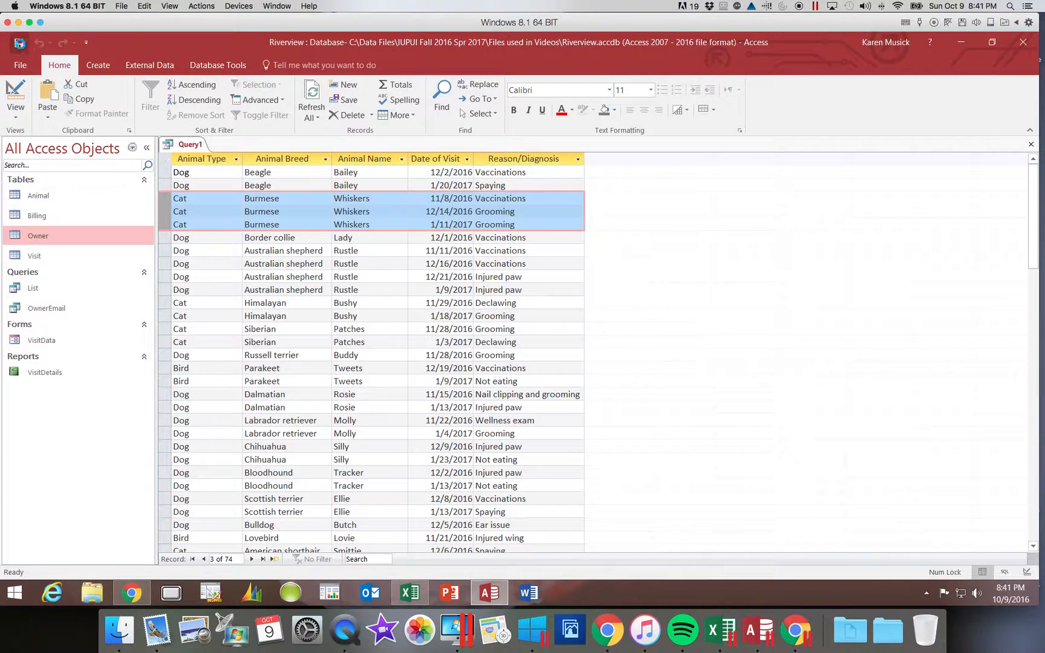
Step: Save the query as AnimalVisits
click(20, 44)
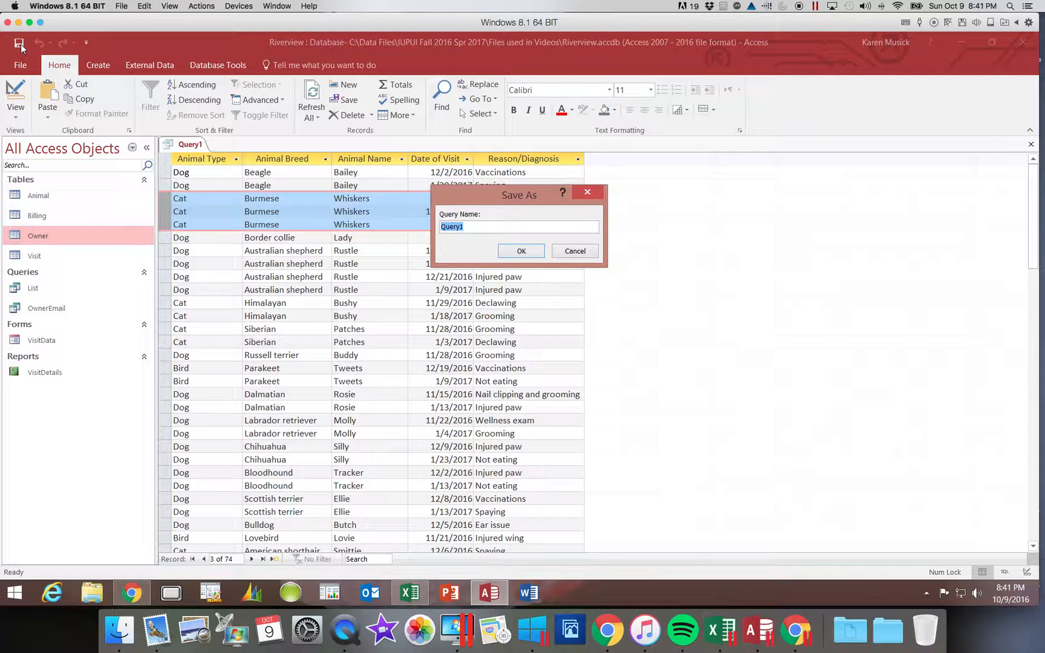
text(AnimalVisits)
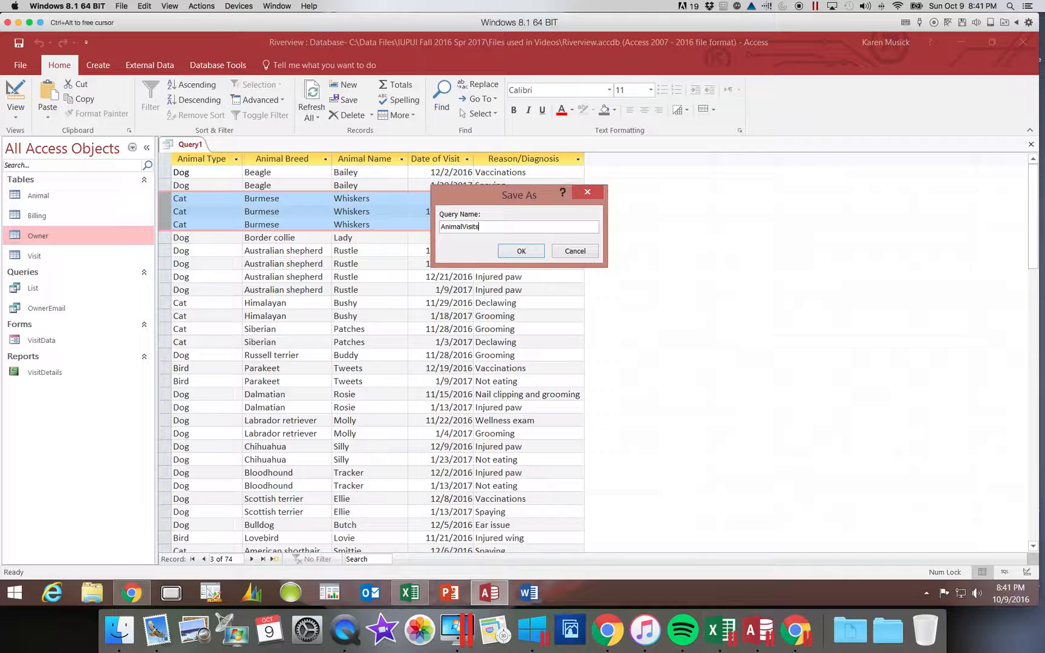
key(Return)
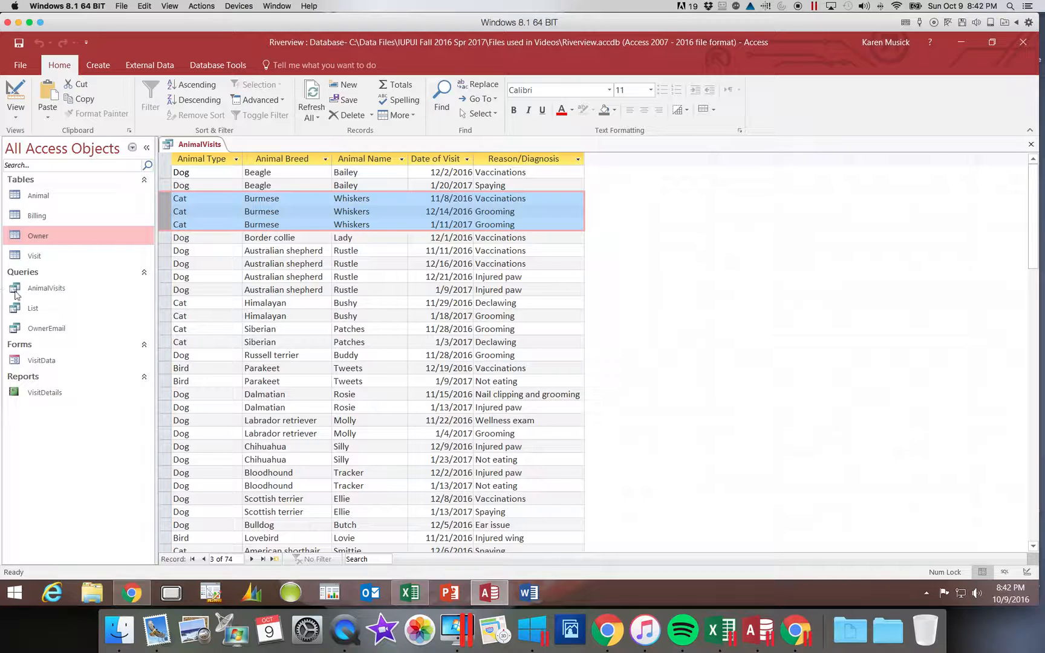
Step: Sort the query results in ascending order by Animal Type and by Animal Breed
click(237, 160)
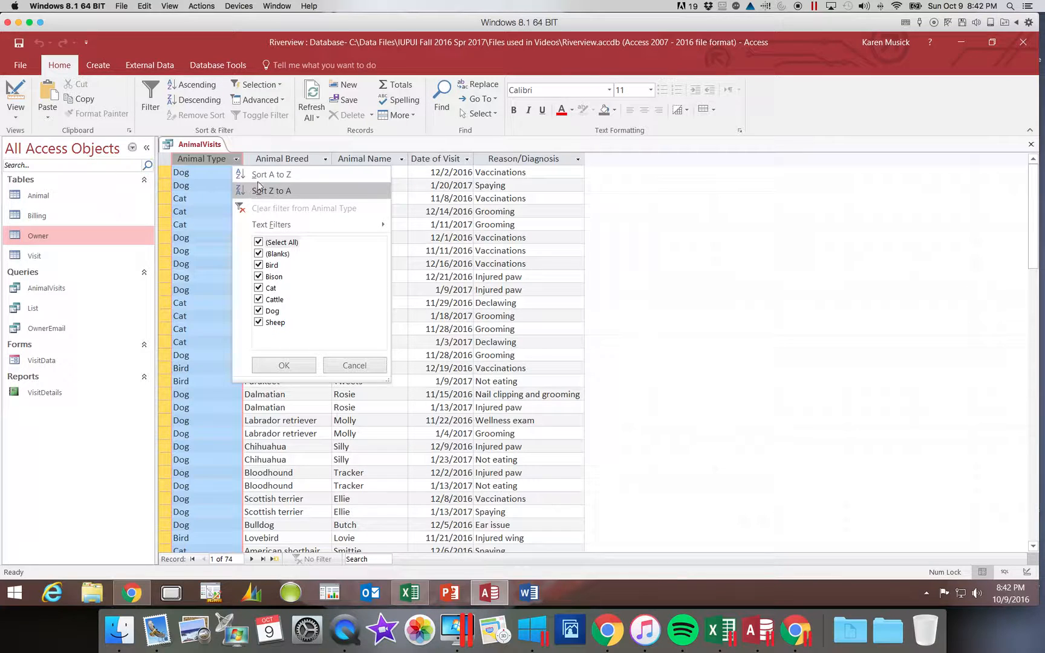
click(257, 175)
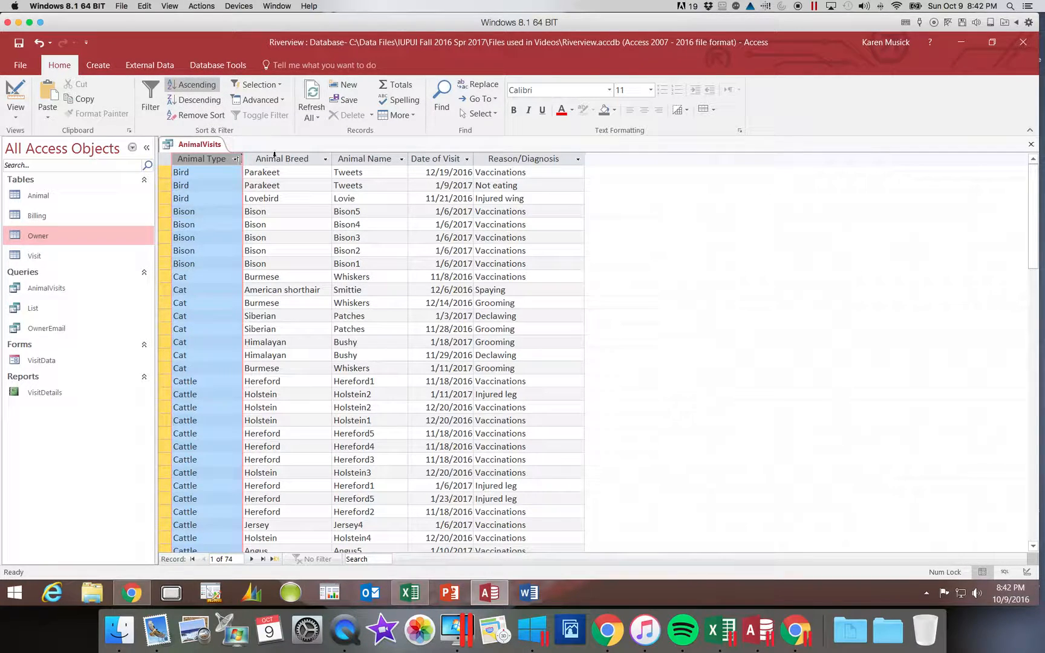
click(296, 158)
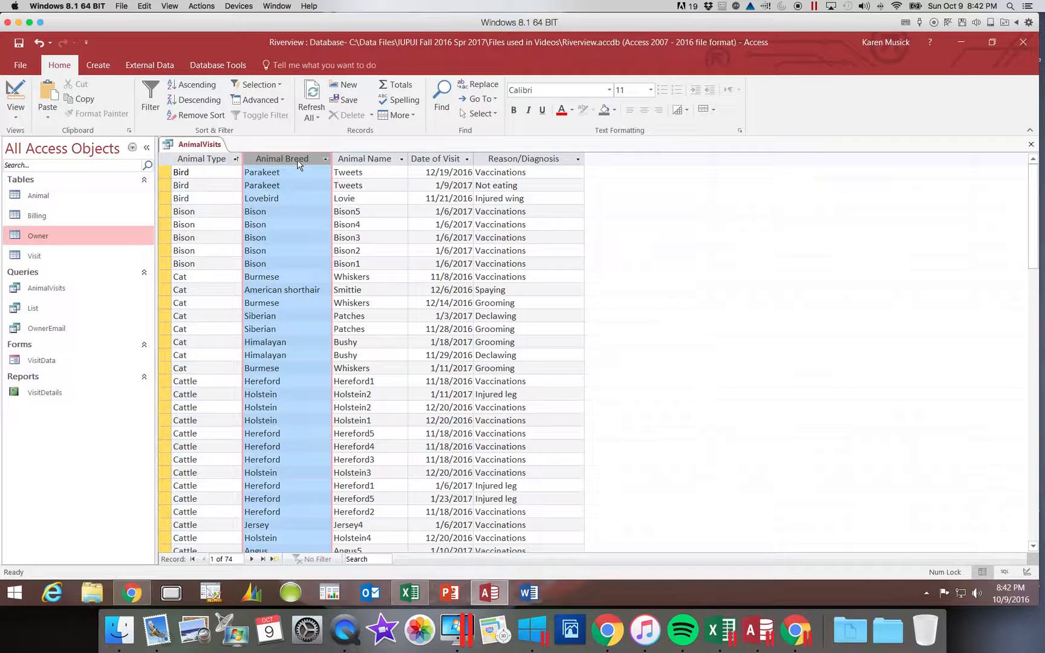
click(205, 89)
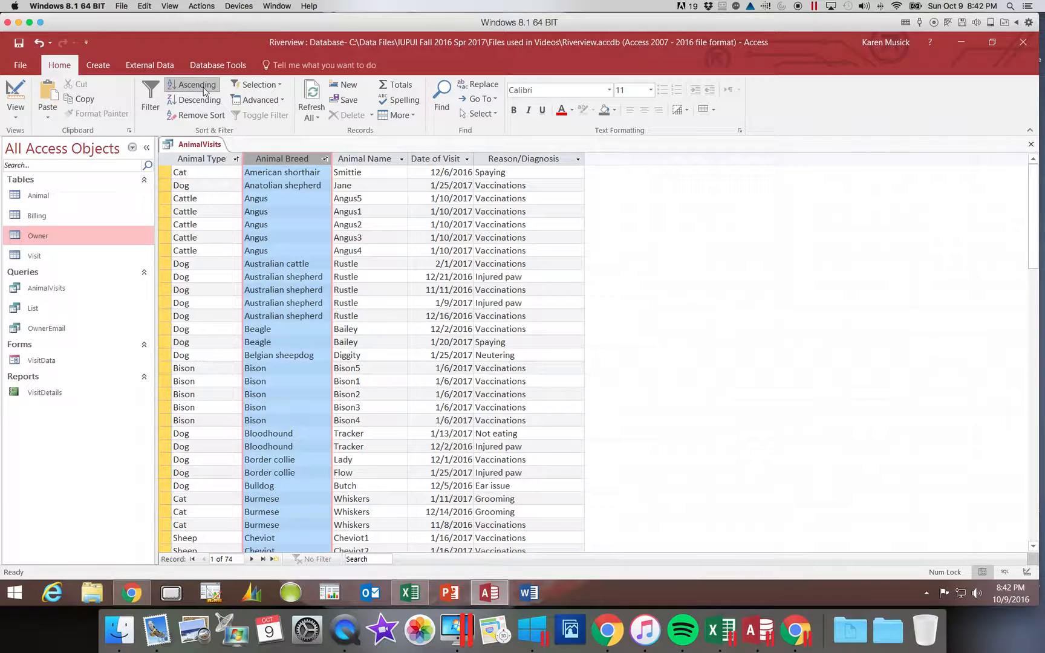
Step: Reapply the ascending sort on Animal Type, and clear all sorting from the query results
click(206, 158)
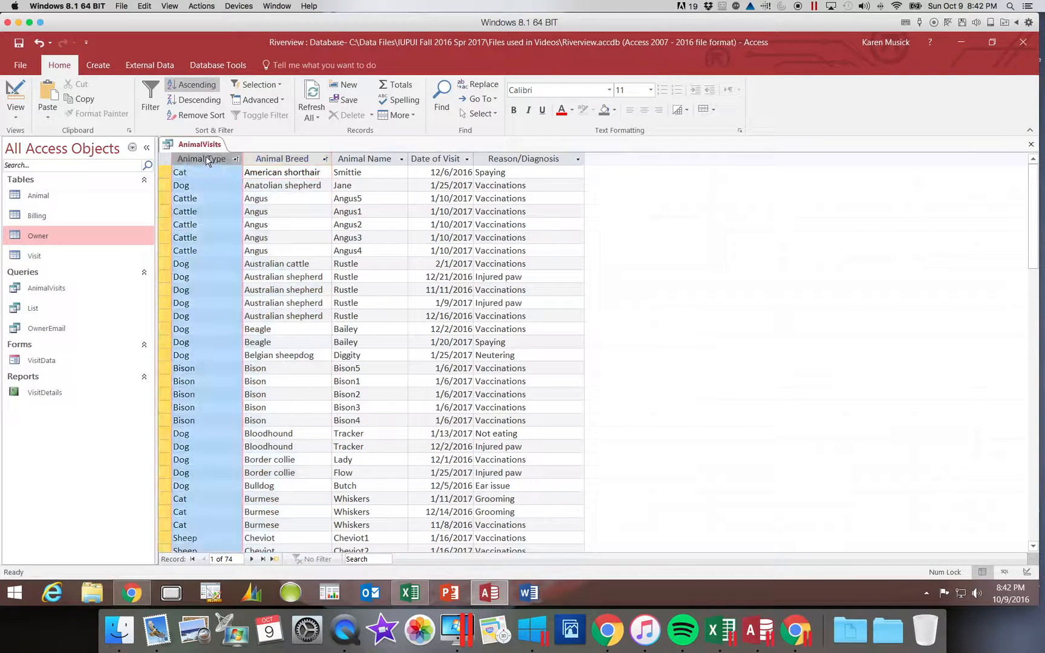
click(204, 90)
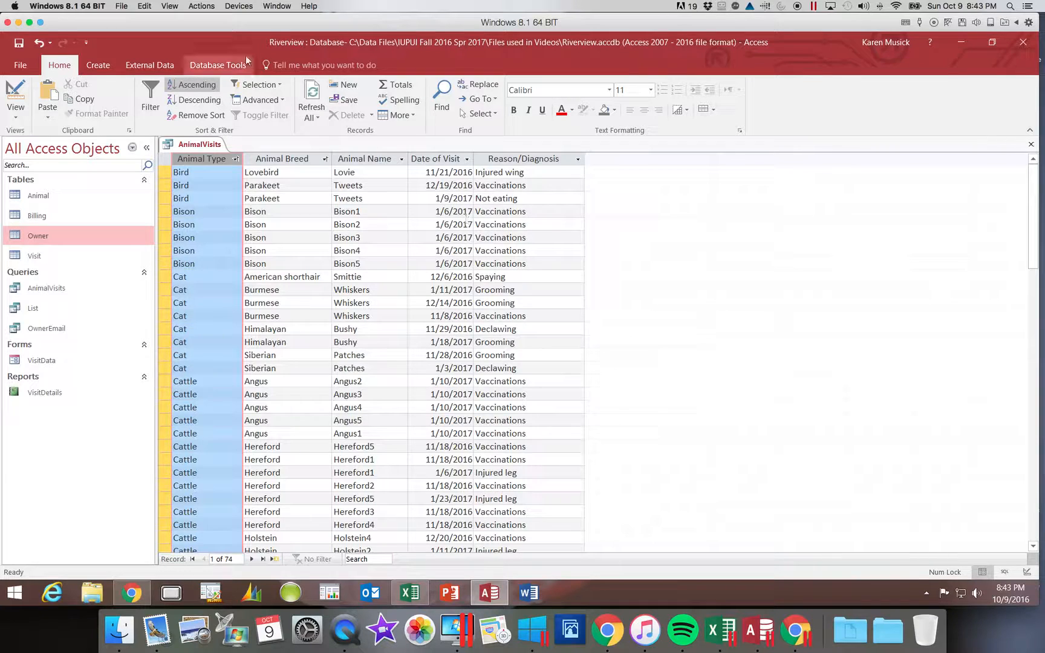
click(202, 113)
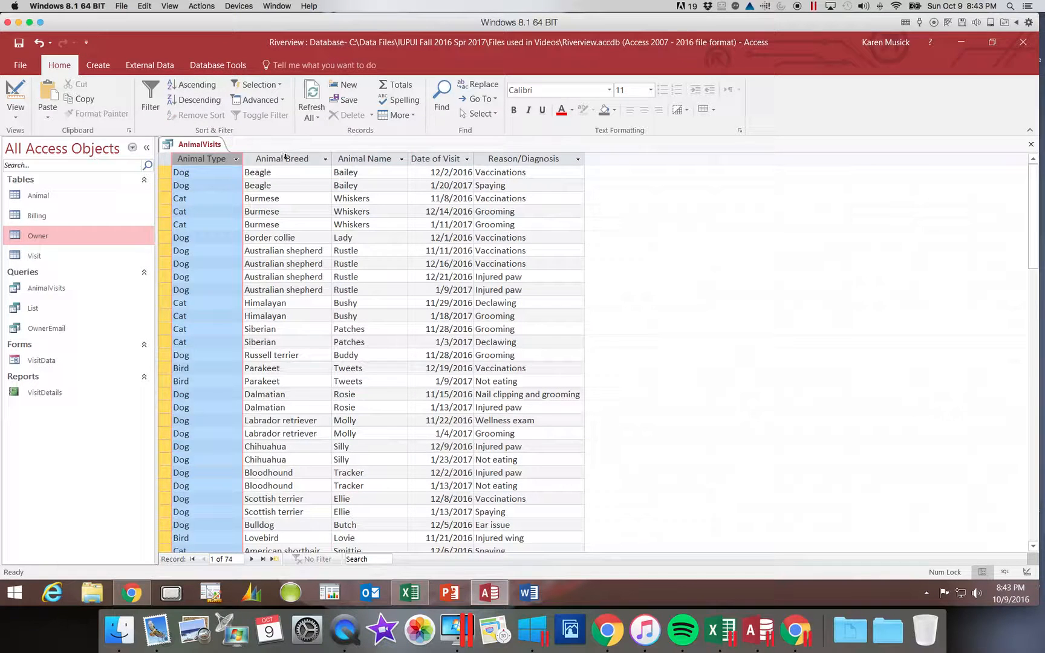
click(295, 158)
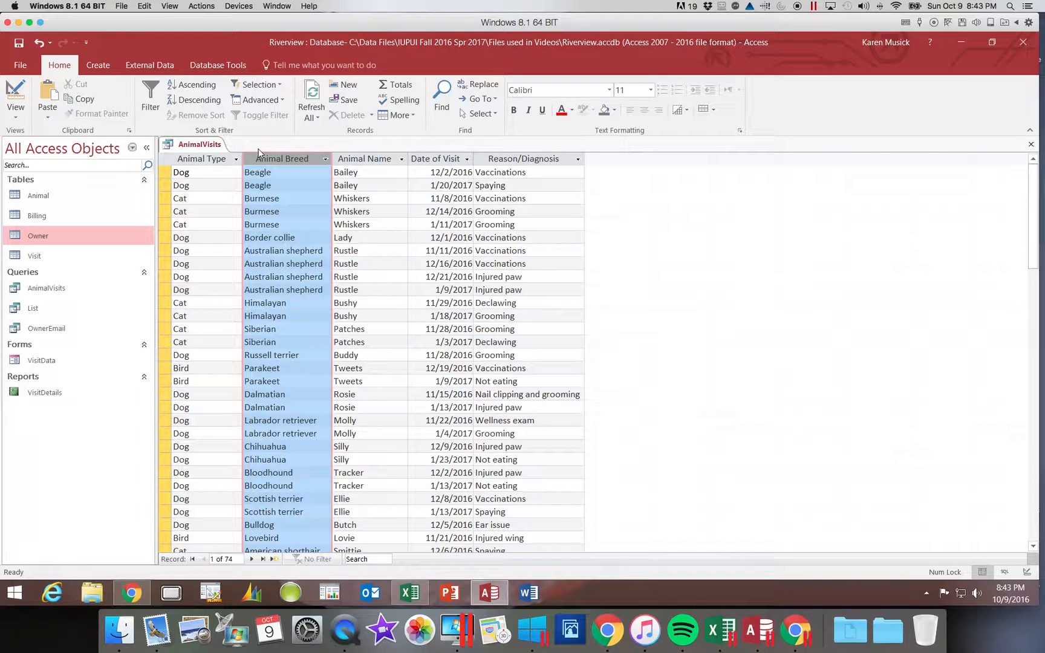
Step: Switch the AnimalVisits query to Design View and set the AnimalBreed field to sort in ascending order
click(16, 118)
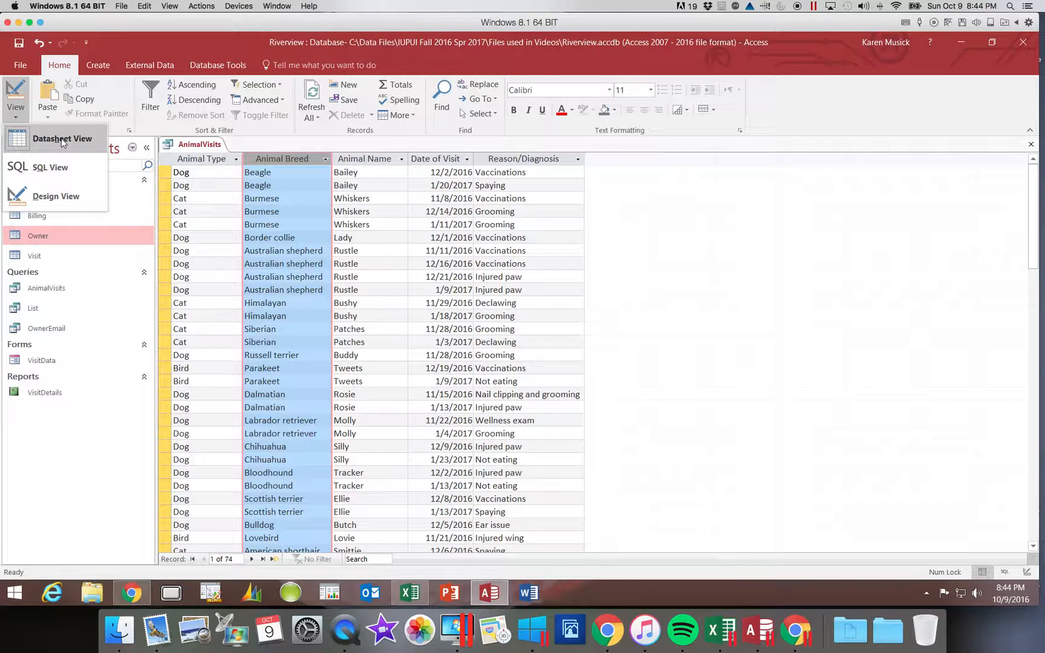
click(55, 195)
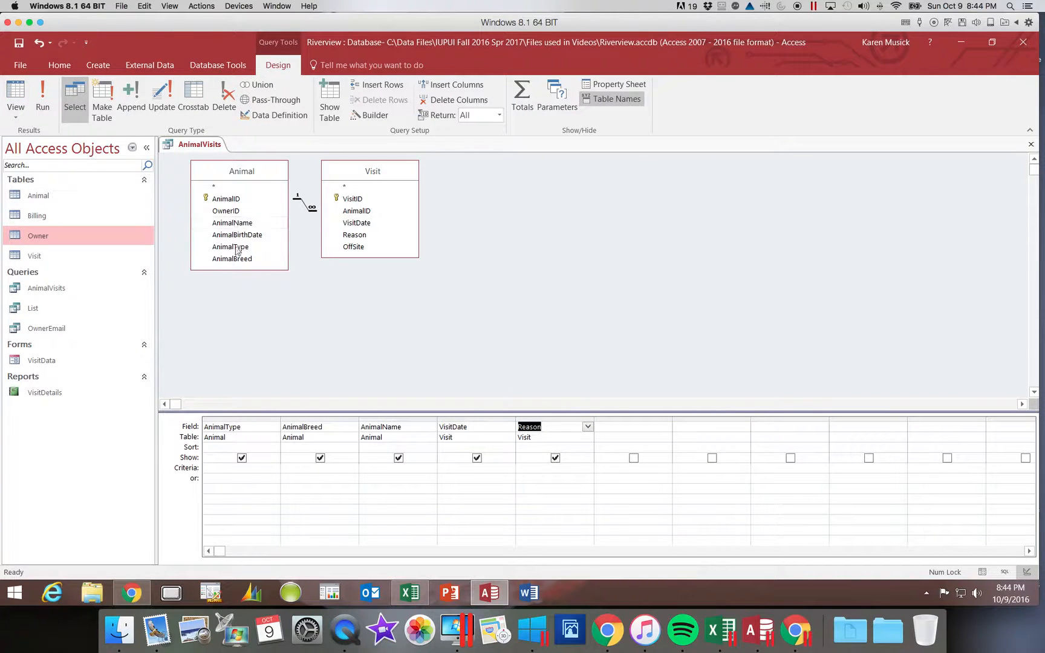
click(221, 448)
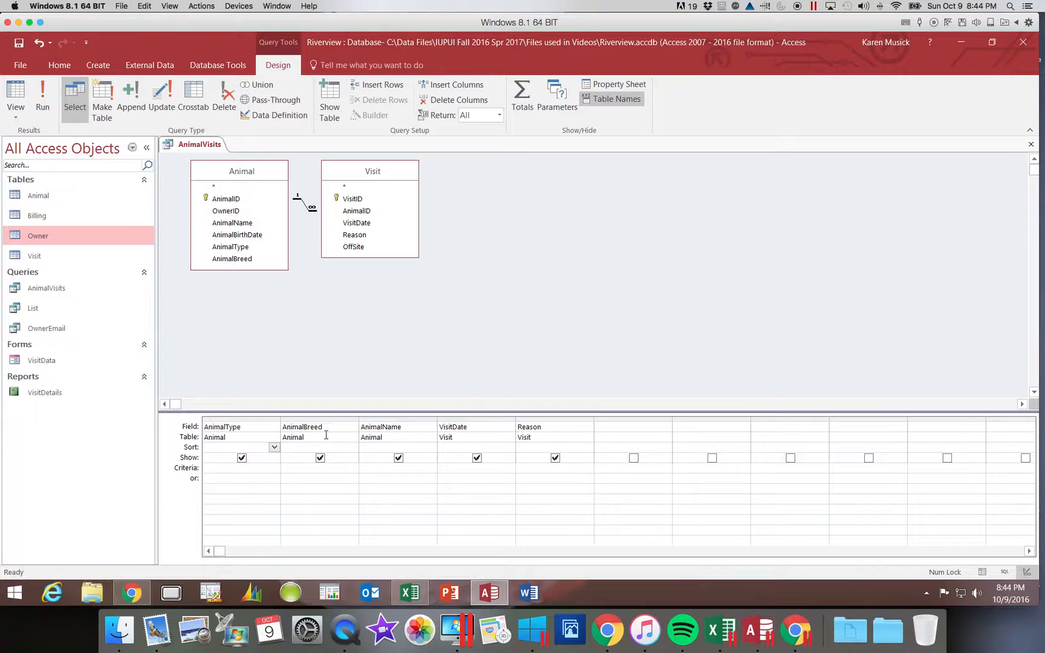
scroll(326, 434, right, 1)
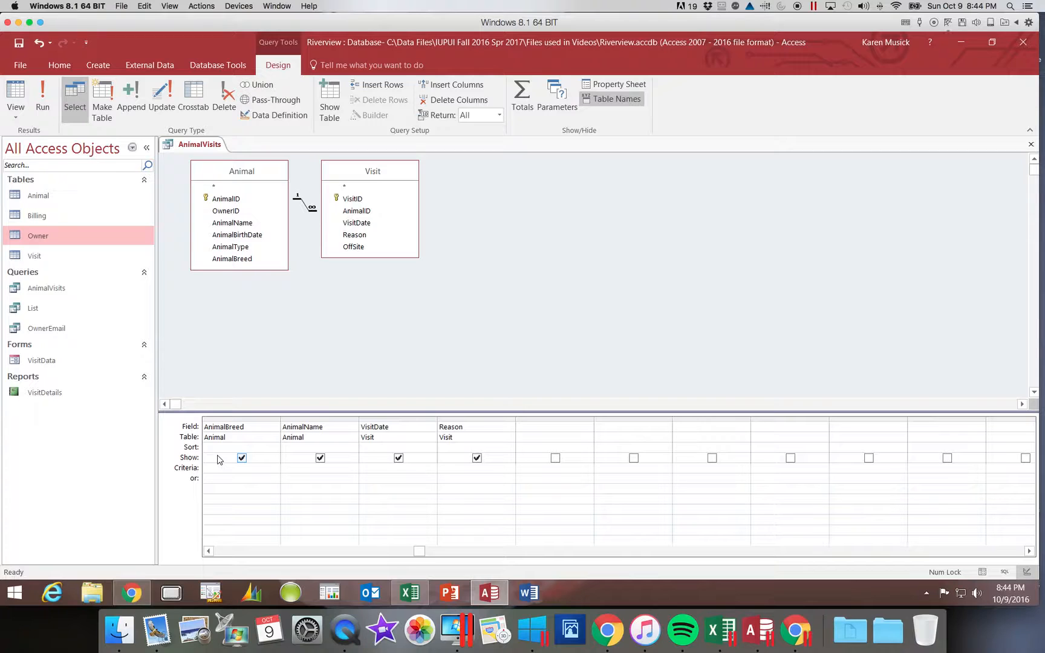
click(273, 447)
click(266, 461)
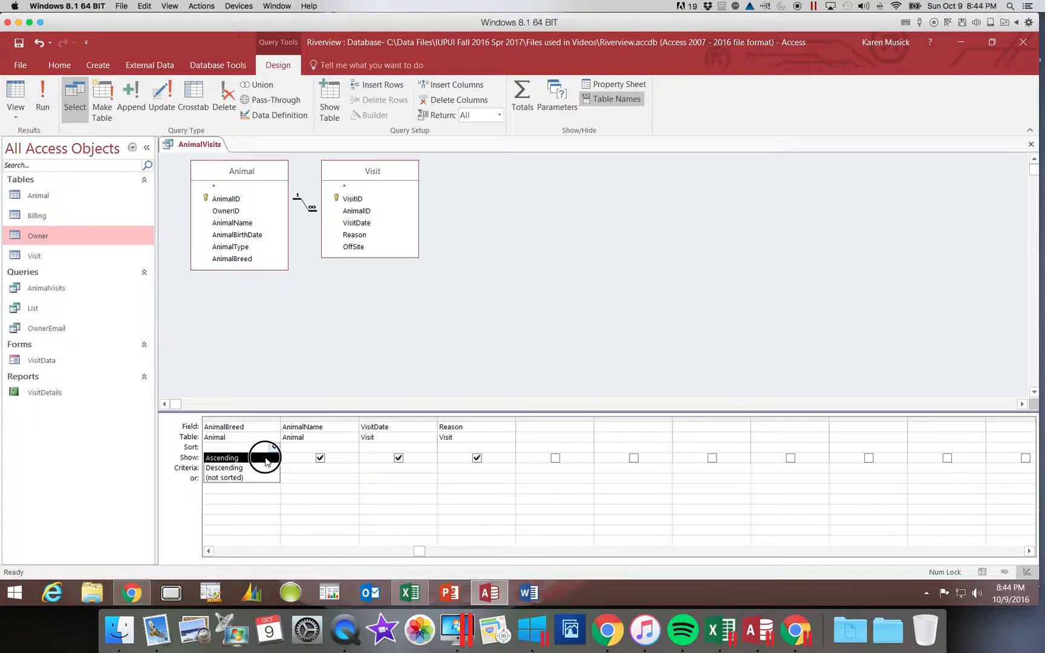
Step: Leave AnimalBreed unsorted, and set the sort order to ascending for AnimalType and descending for VisitDate
drag(265, 459, 264, 446)
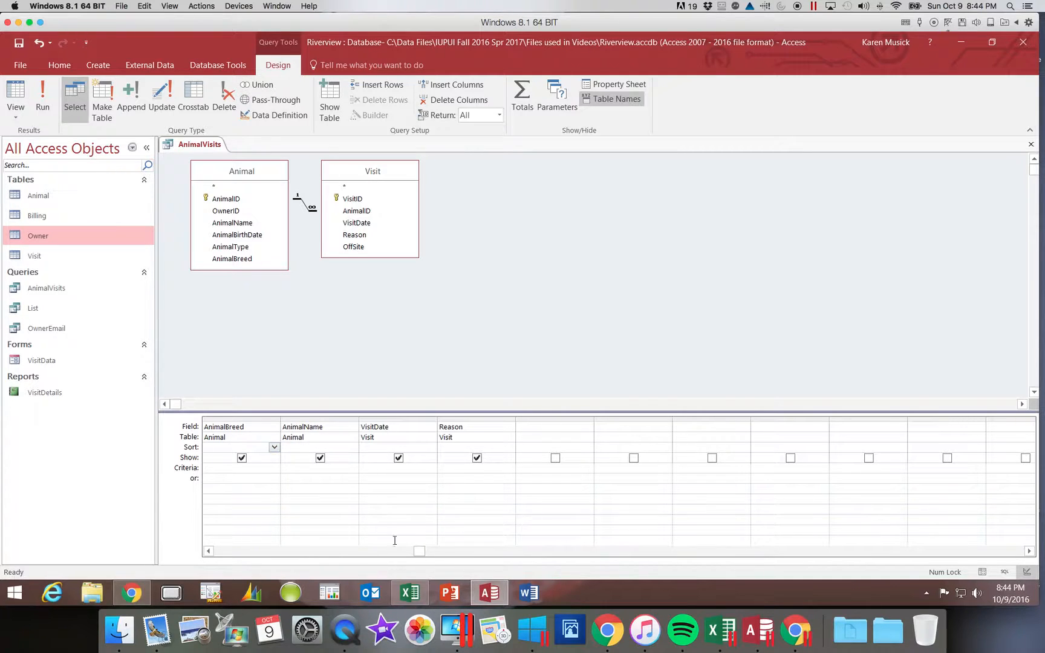
drag(419, 550, 220, 565)
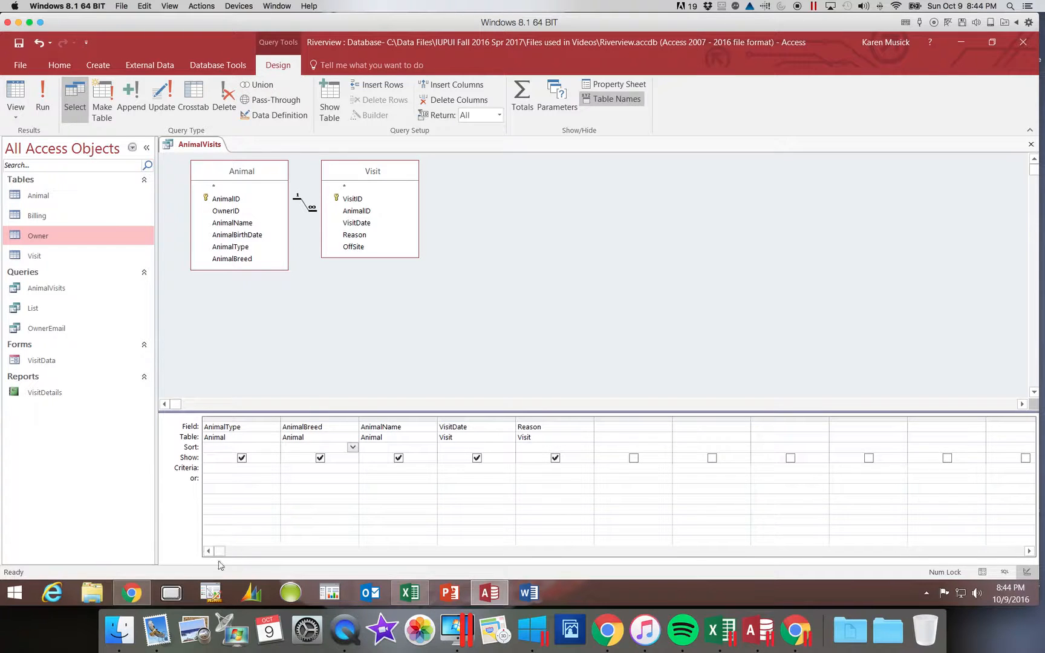
click(254, 447)
click(274, 447)
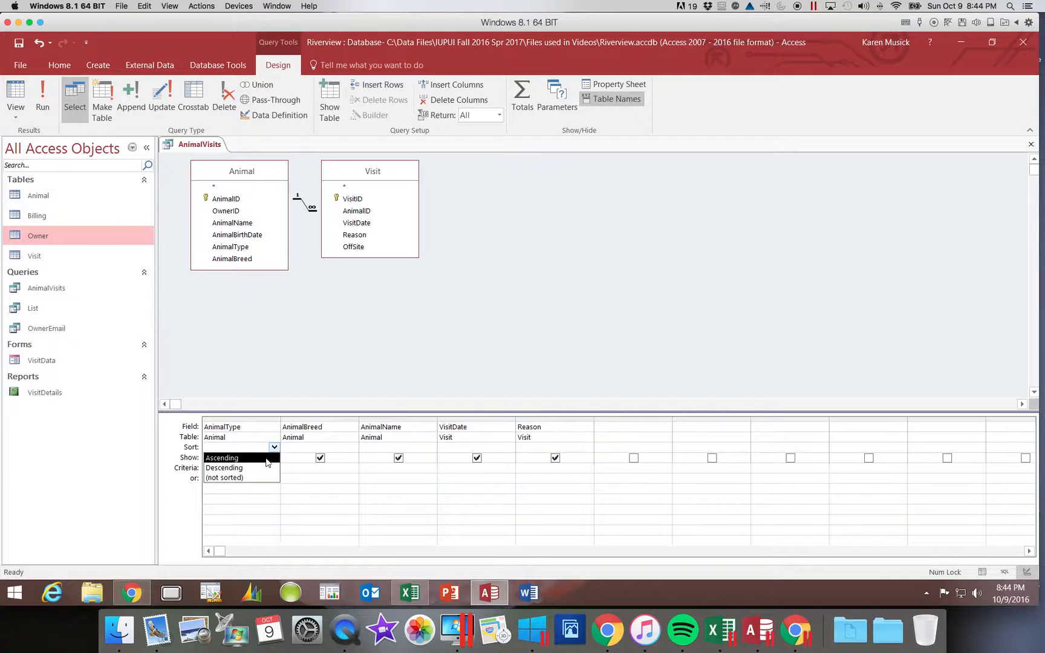
click(266, 463)
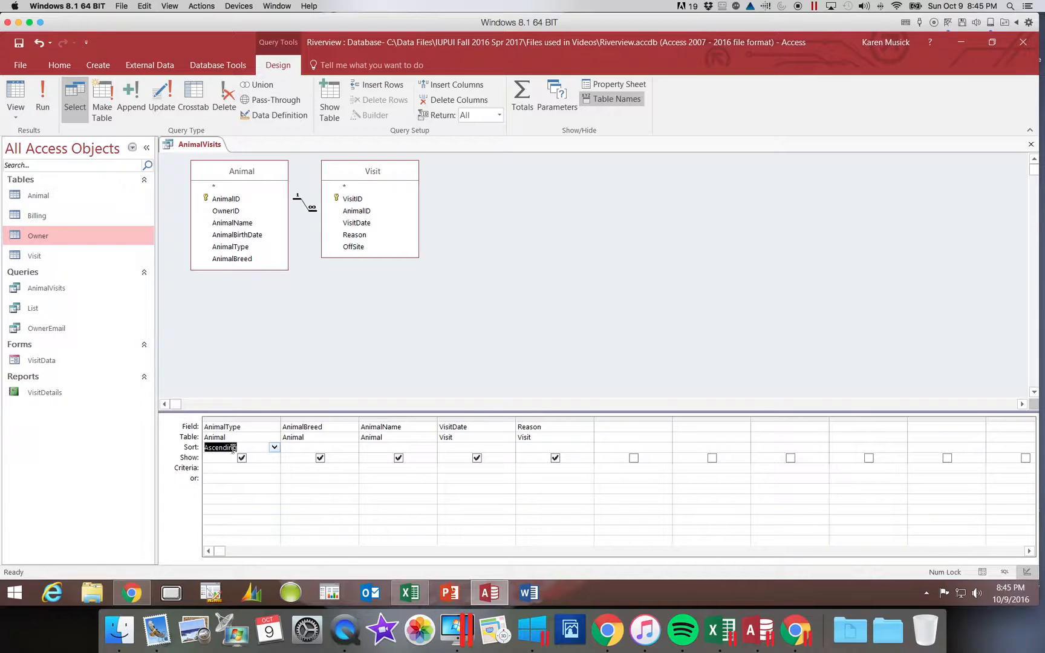
click(455, 446)
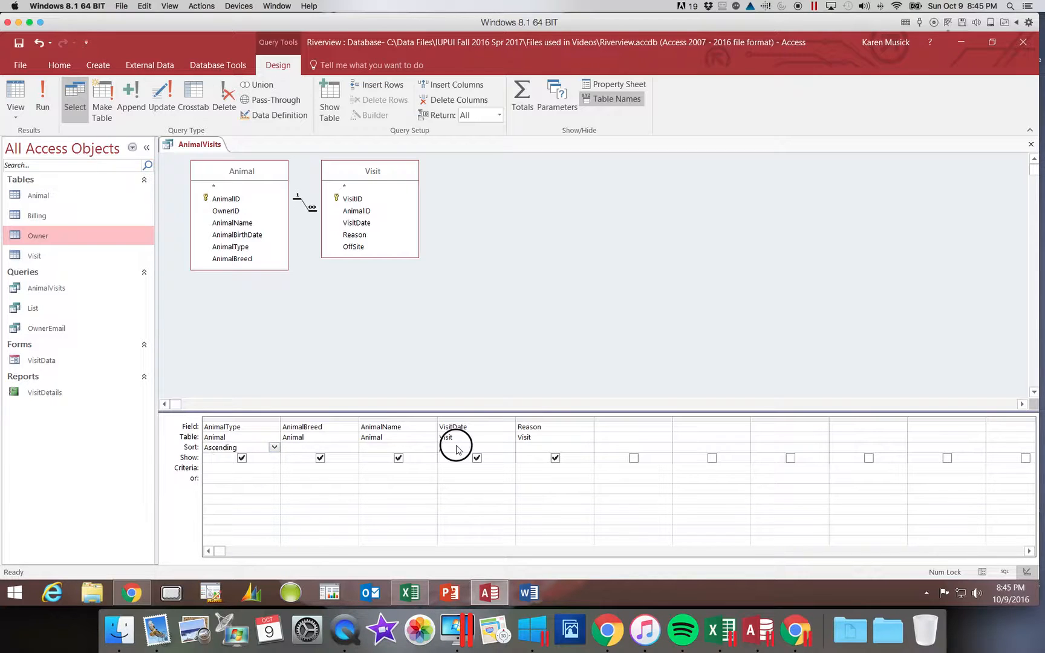
click(509, 448)
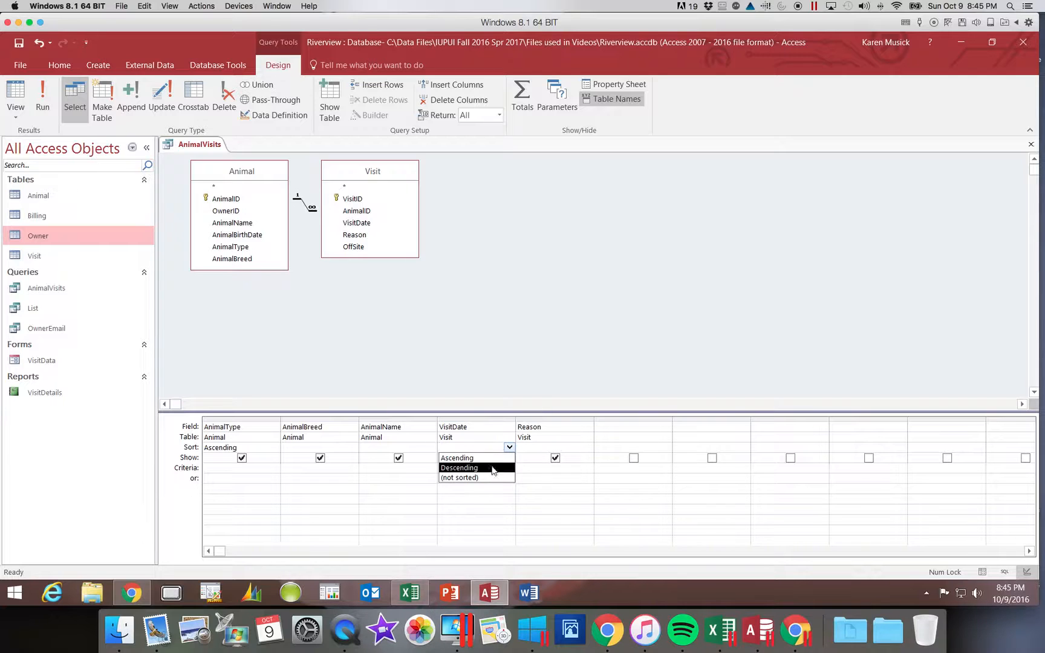
click(490, 468)
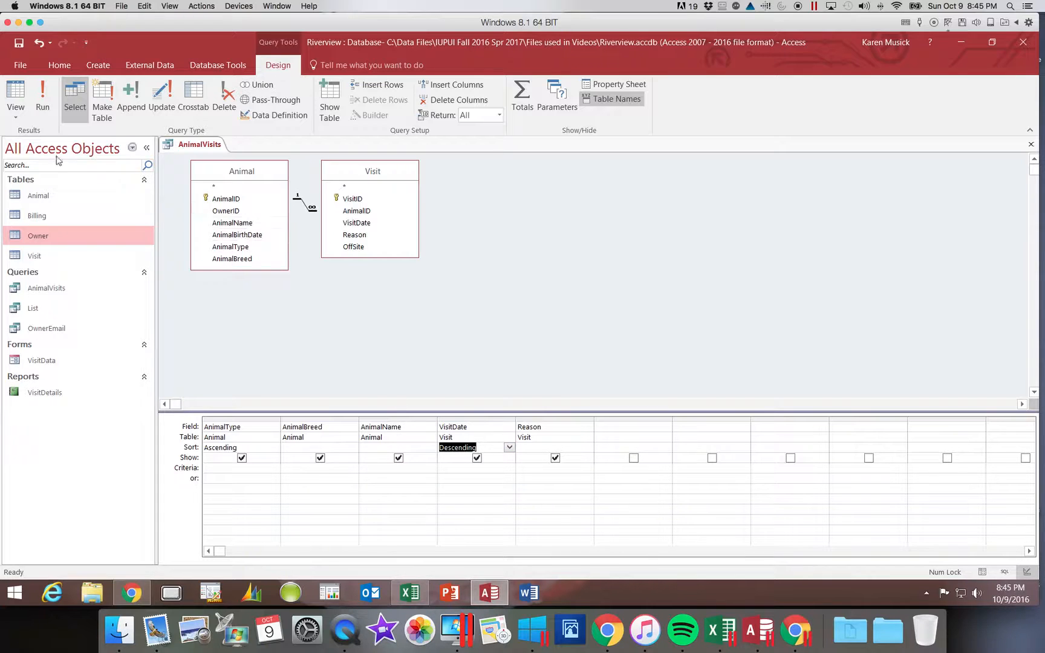
Step: Run the AnimalVisits query and save its design changes
click(47, 118)
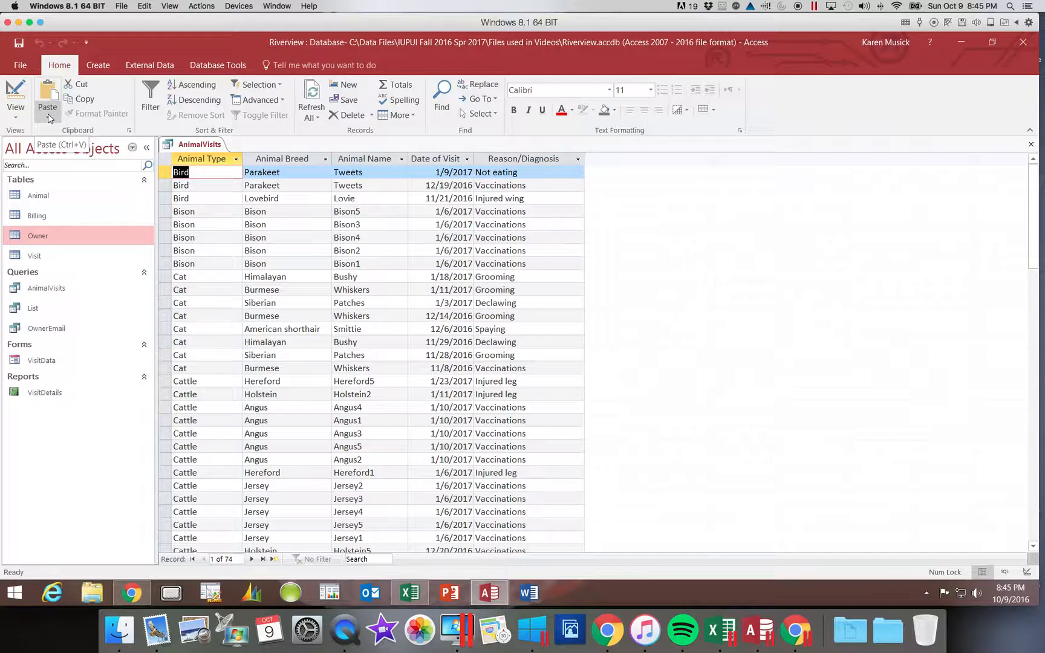
click(19, 43)
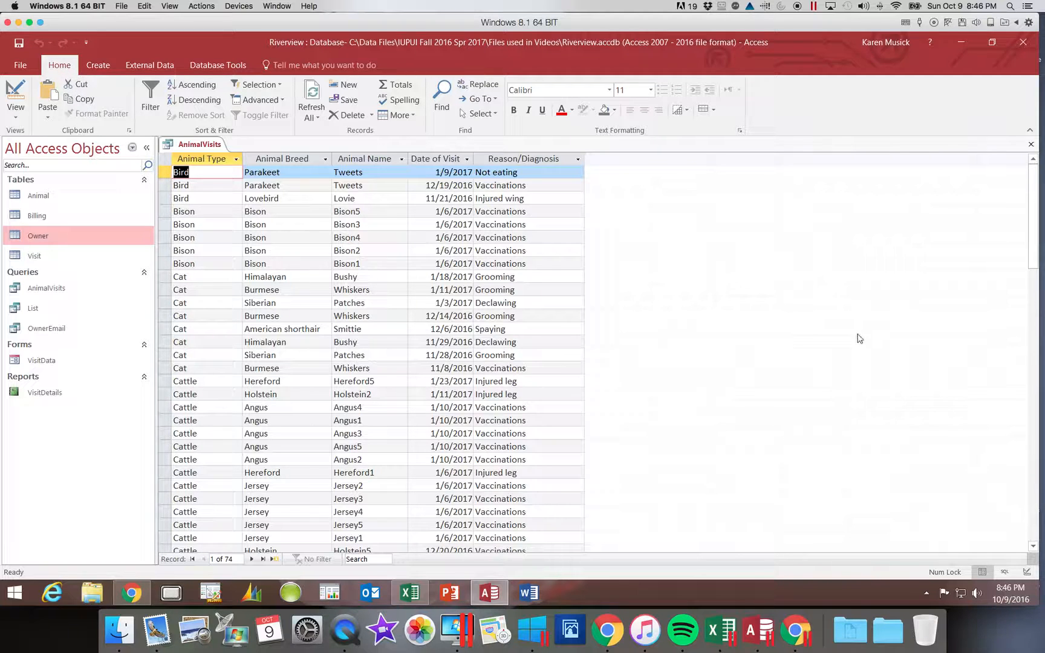
Step: Filter the query results by selection to show only records whose Animal Type equals "Dog"
click(1030, 269)
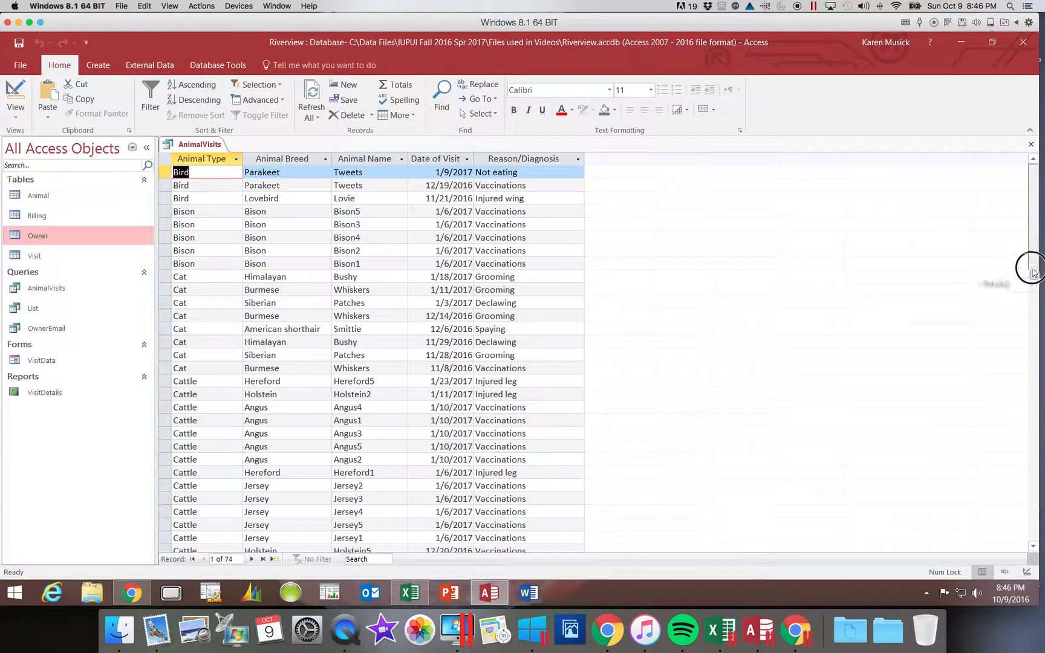
drag(1031, 269, 1034, 277)
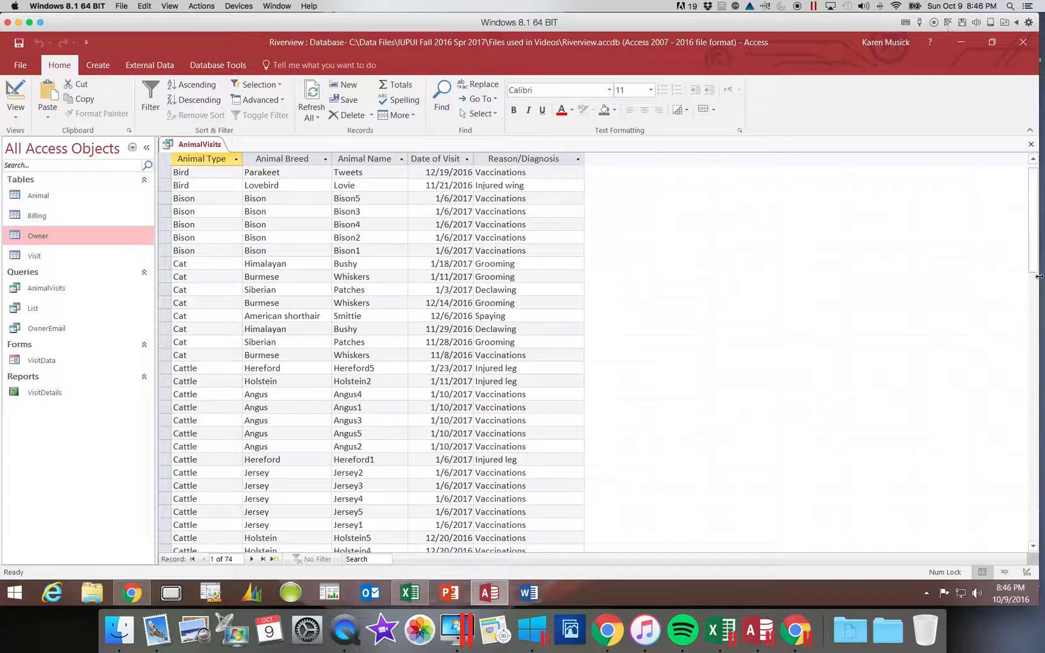
click(1033, 317)
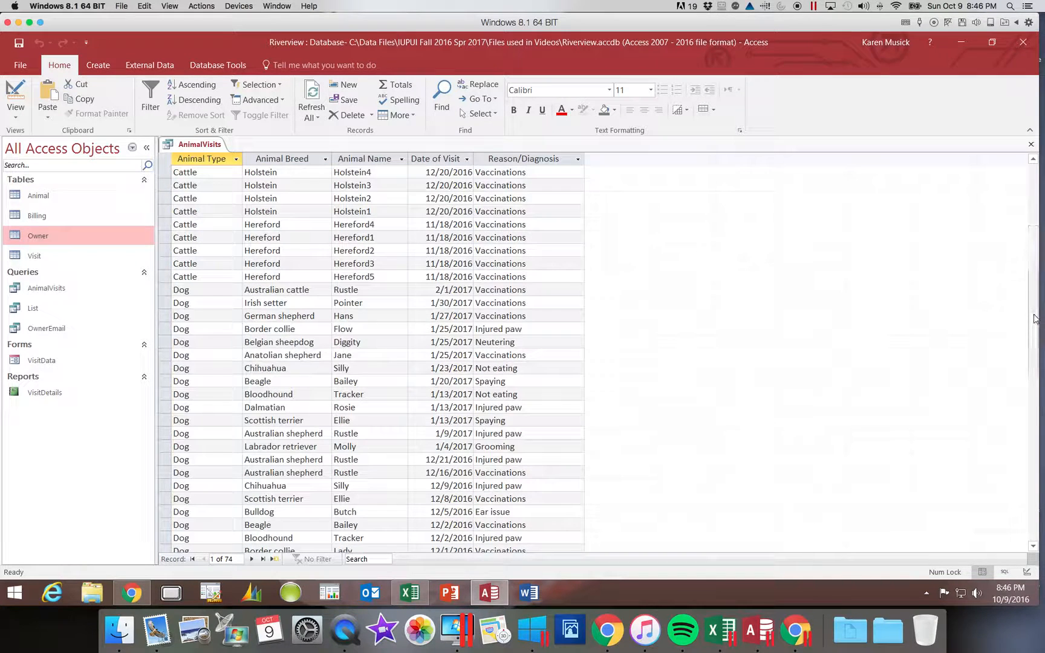
click(173, 290)
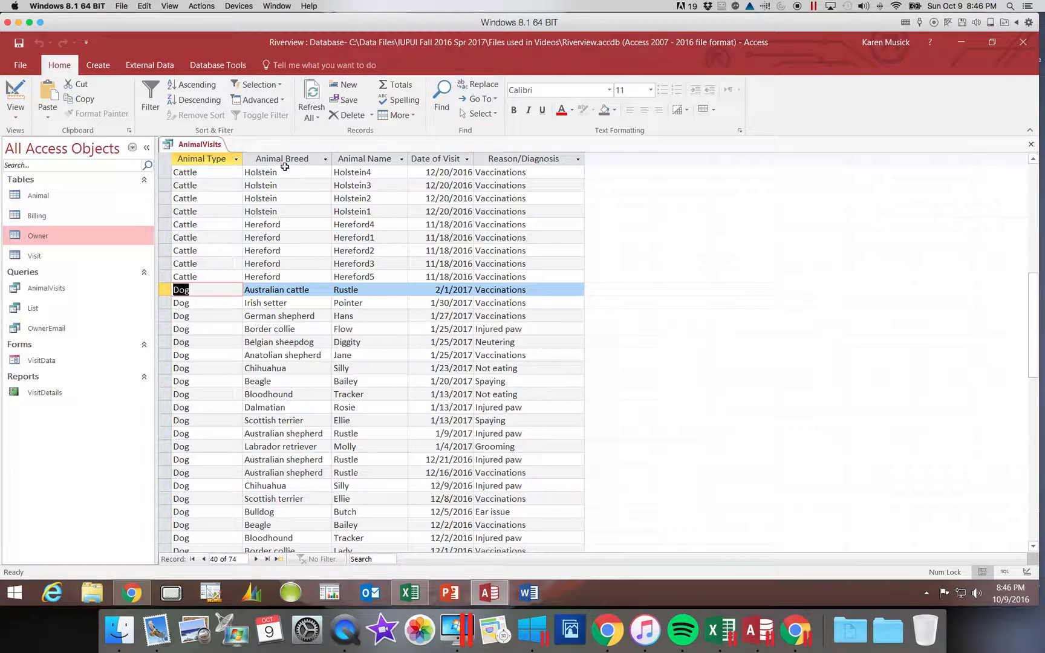
click(281, 85)
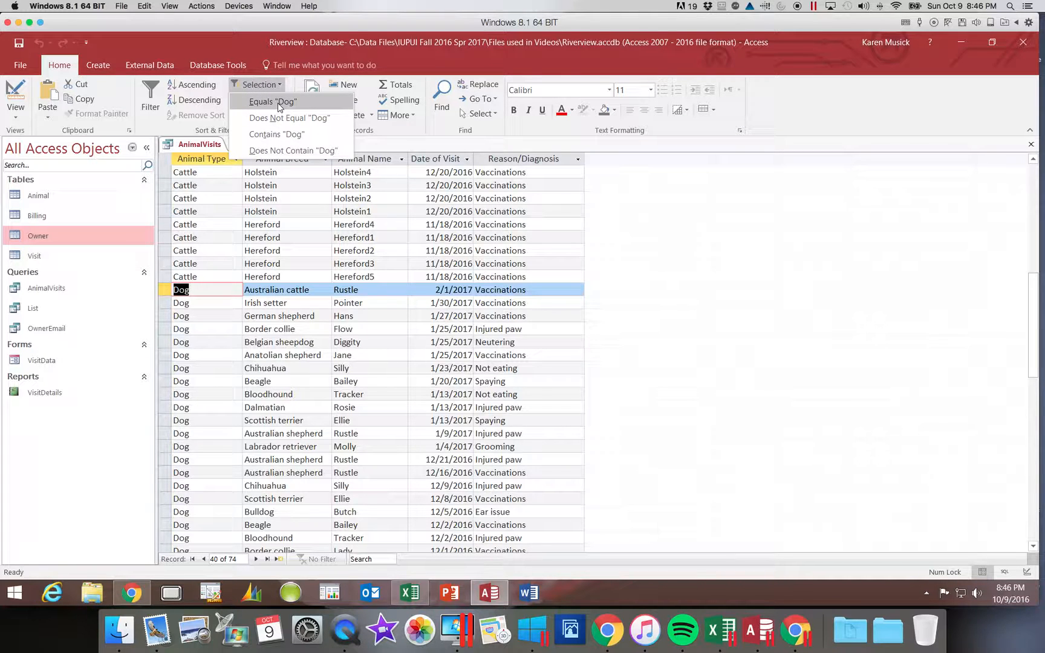
click(279, 103)
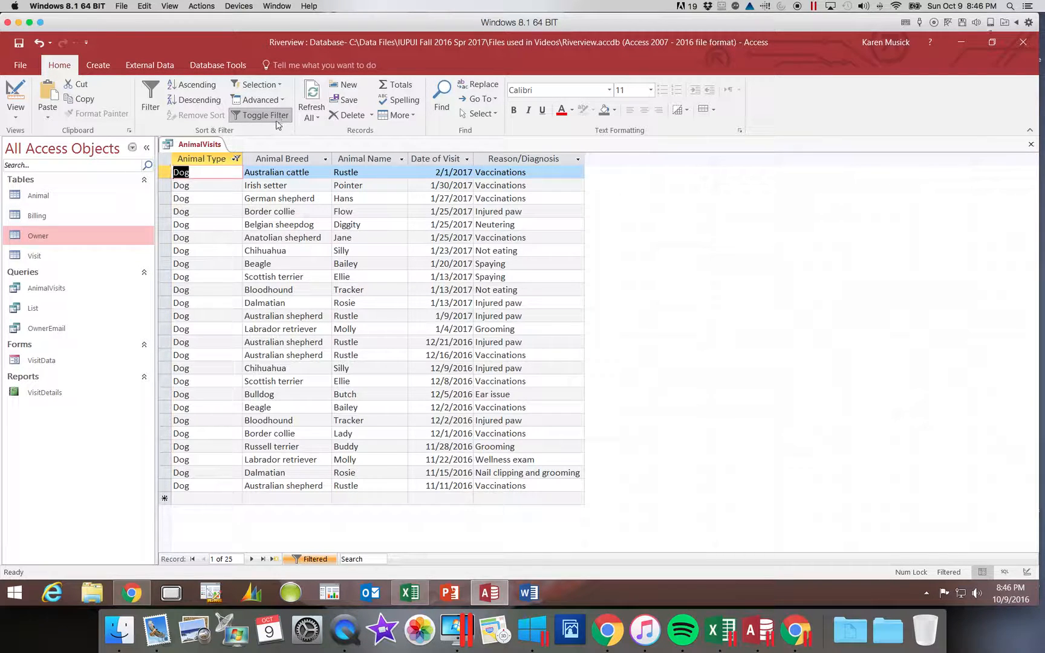
Step: Remove the Dog filter by selecting all values in the Animal Type column's filter list
click(236, 158)
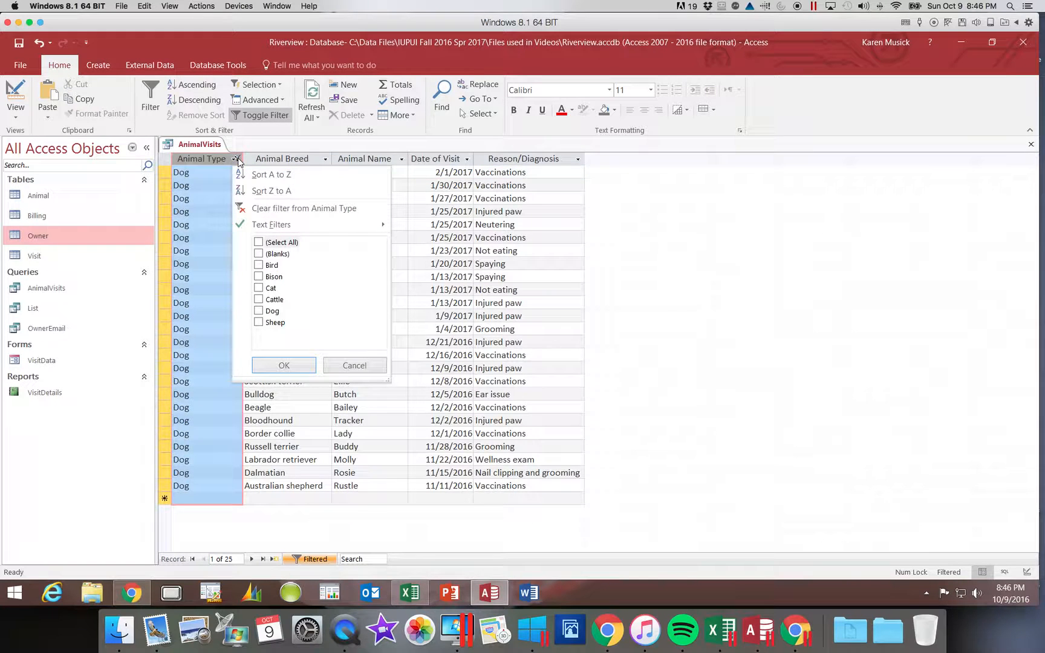
click(258, 242)
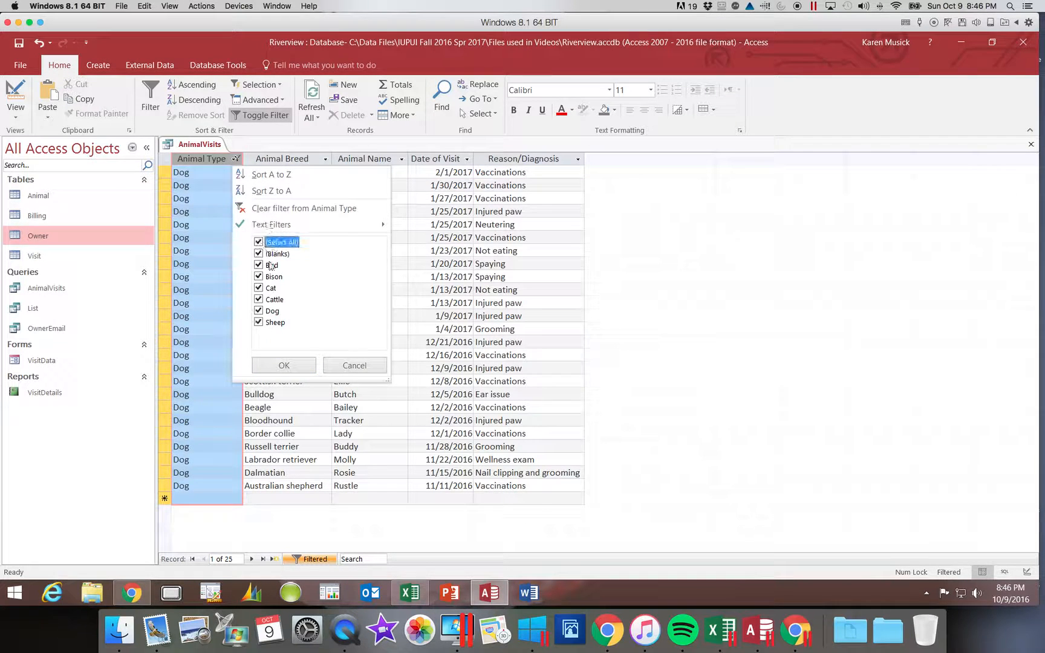
click(289, 365)
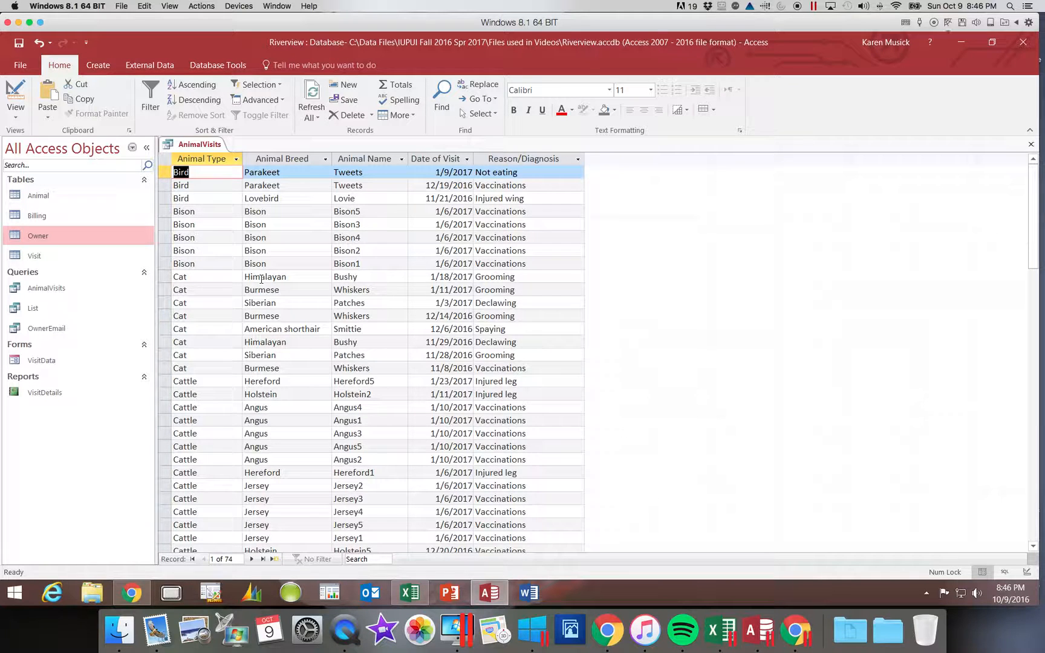
Step: Filter the Animal Type column by its value list so that only Cattle is selected
click(236, 159)
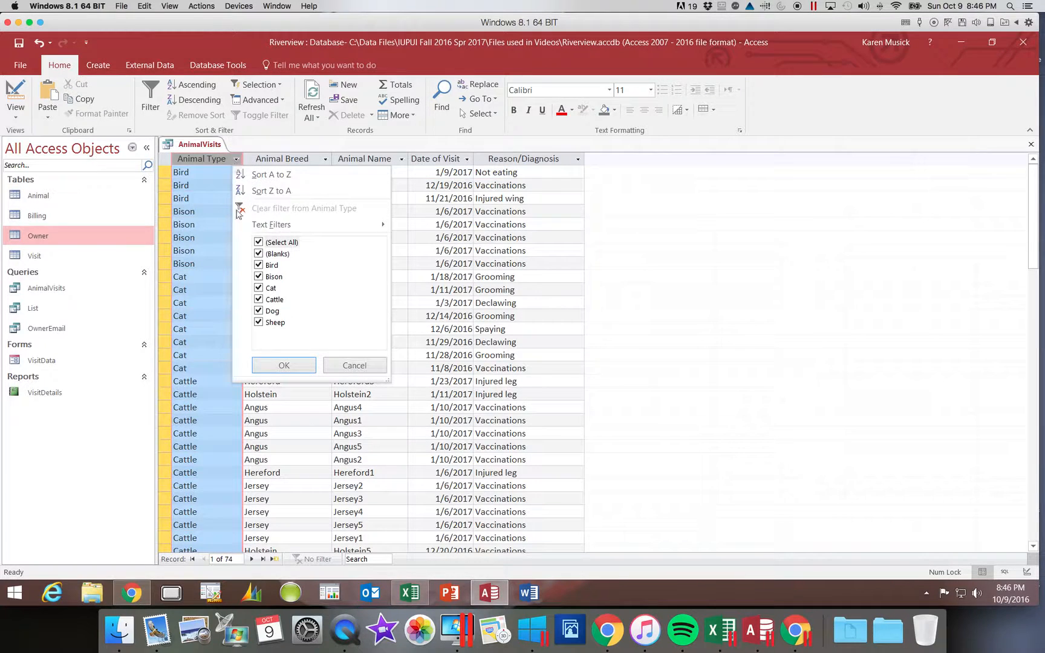
click(259, 242)
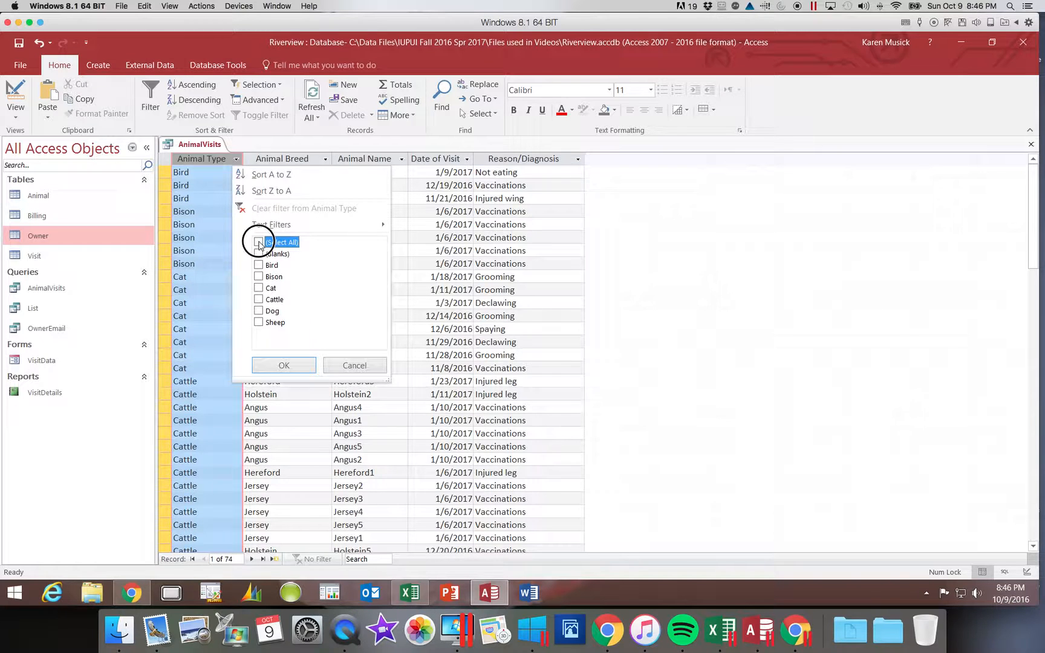
click(259, 299)
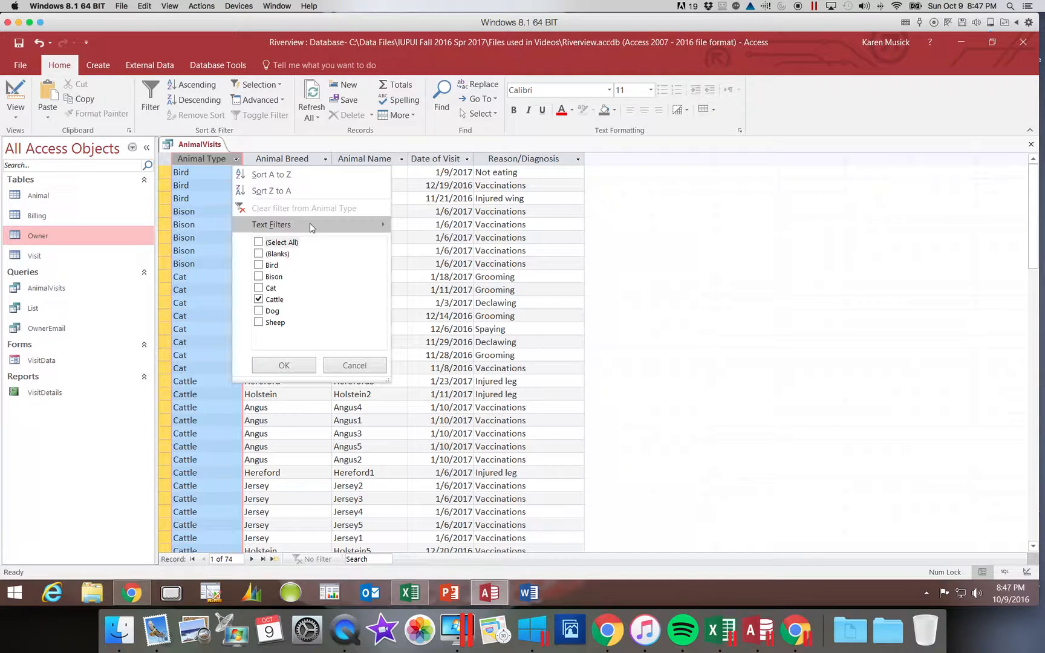
mouse_move(310, 224)
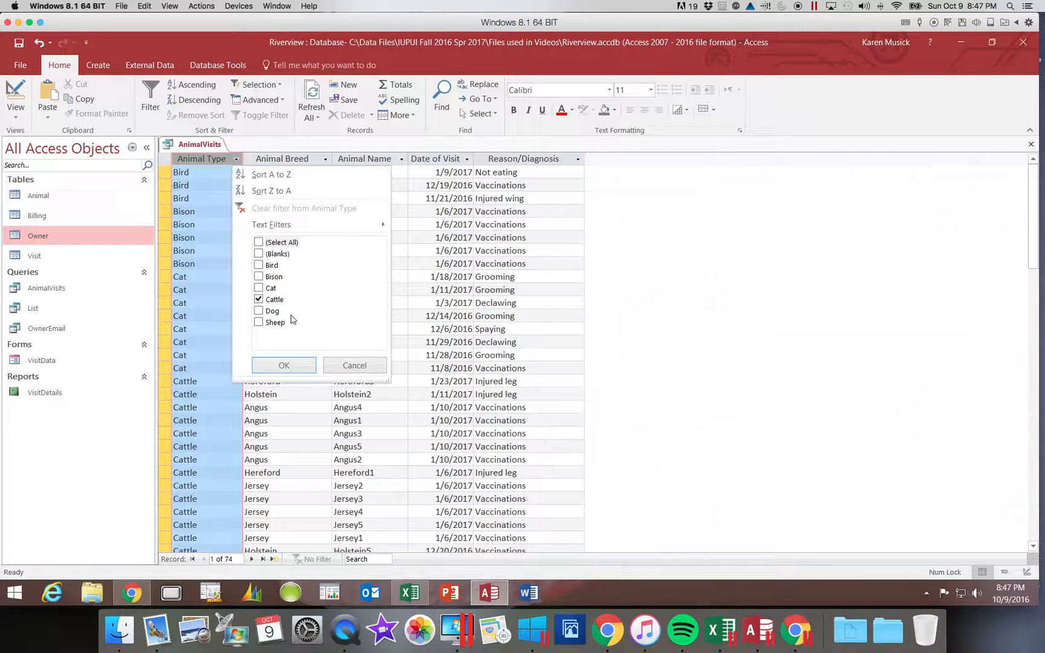
click(287, 364)
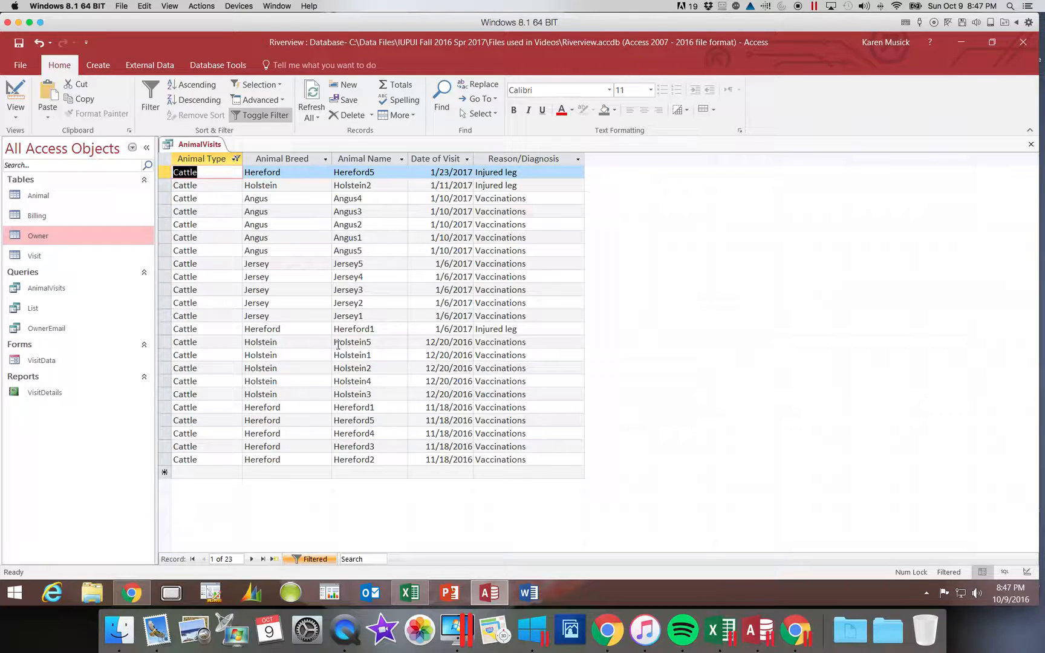
Step: Filter the cattle records by selection to those whose Animal Name begins with "Holstein"
drag(336, 343, 367, 343)
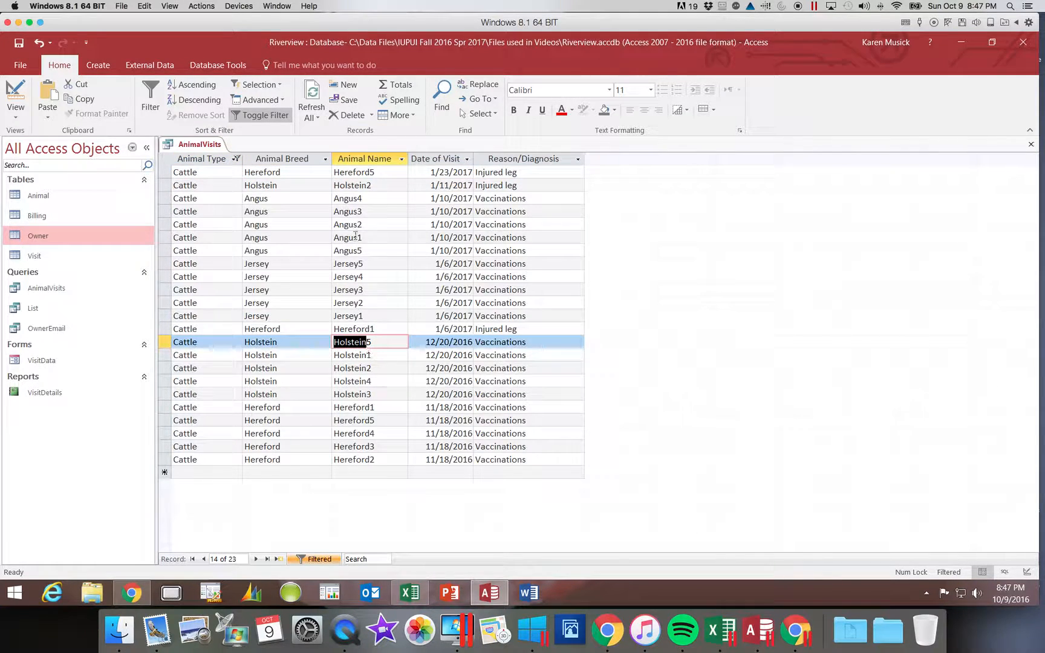
click(282, 89)
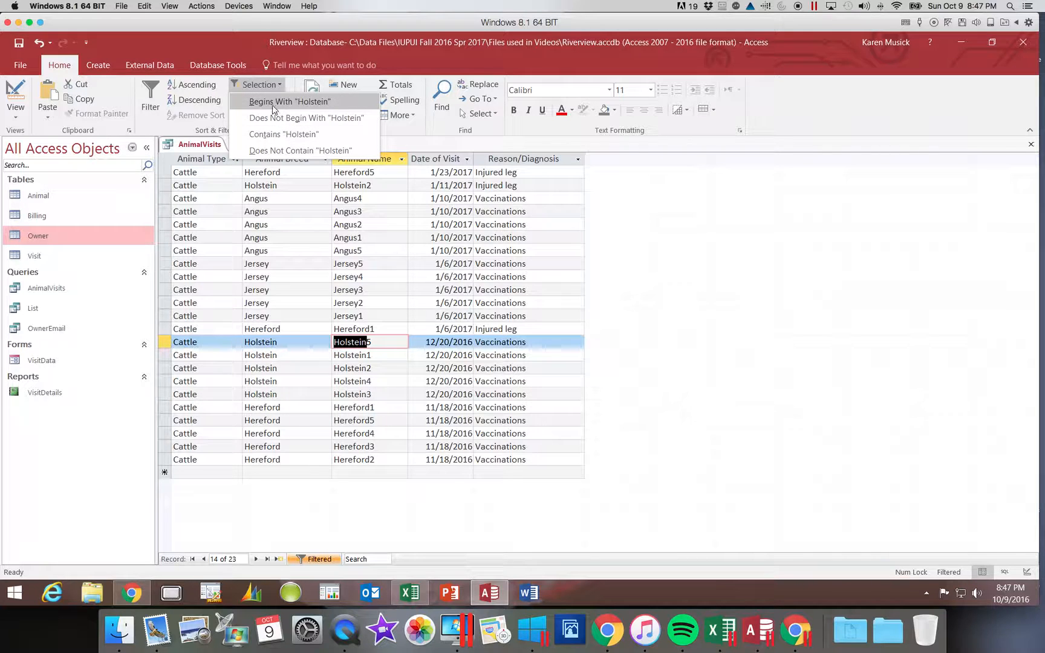
click(272, 109)
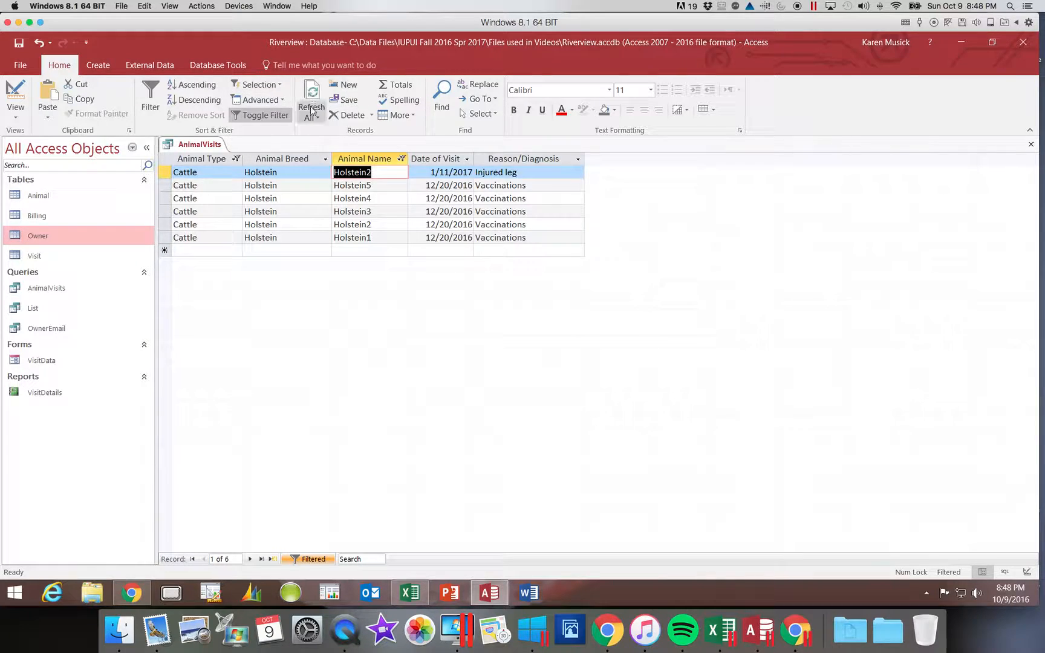
Step: Clear the filters from the Animal Name and Animal Type columns
click(400, 159)
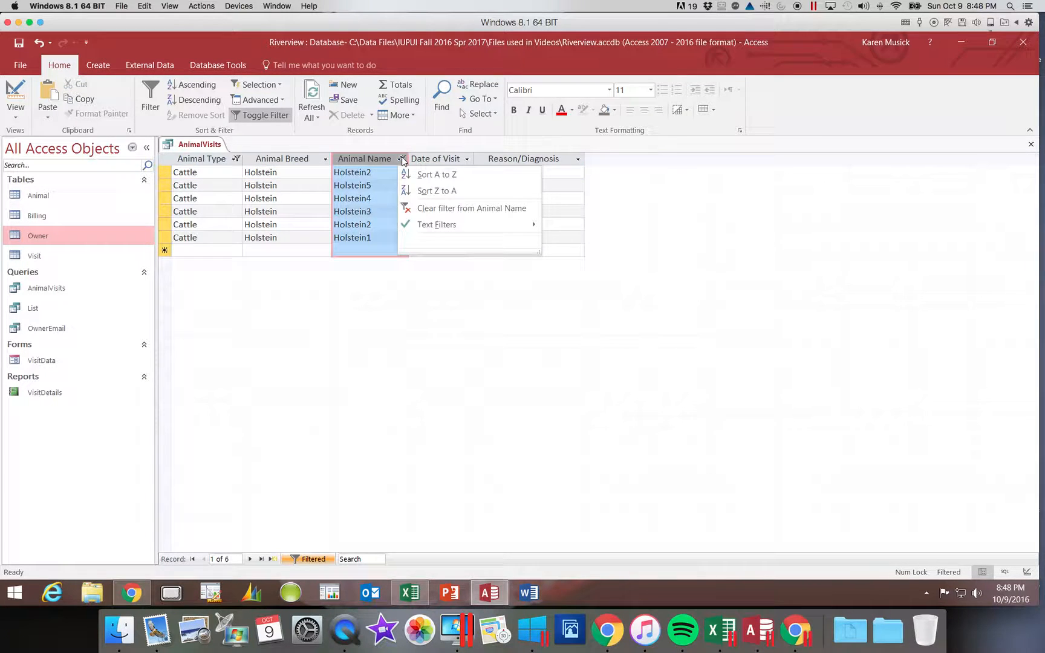
click(426, 208)
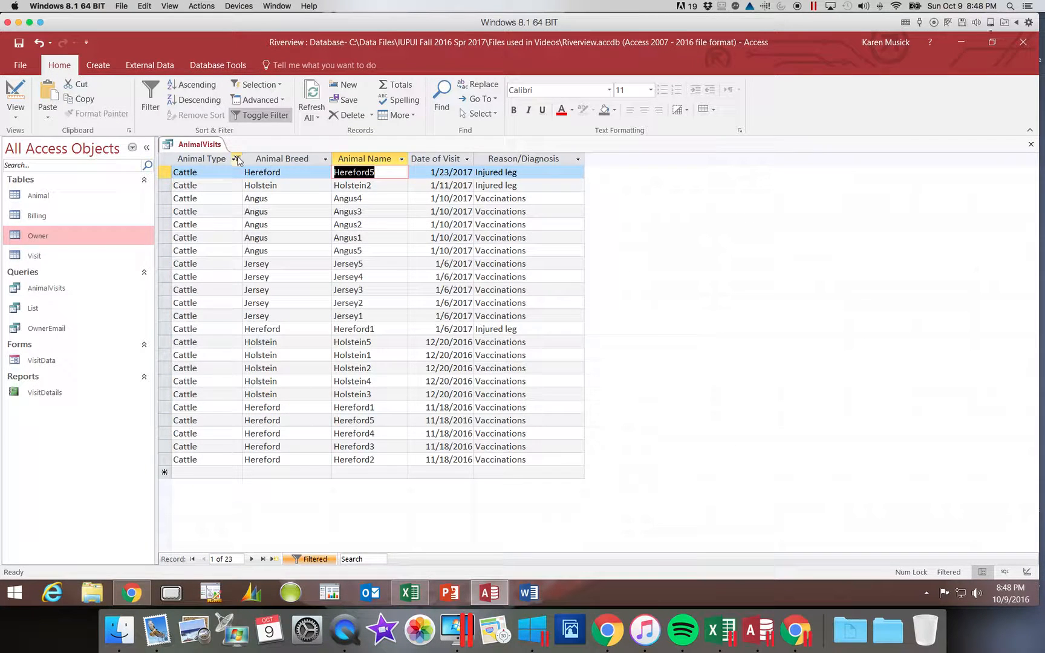
click(236, 159)
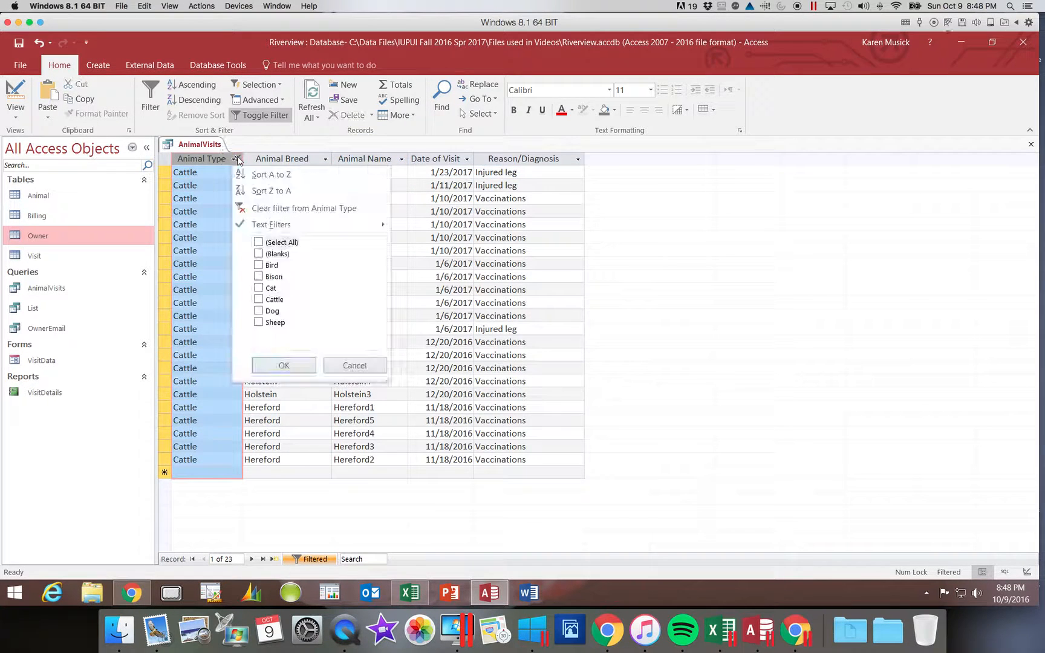
click(262, 209)
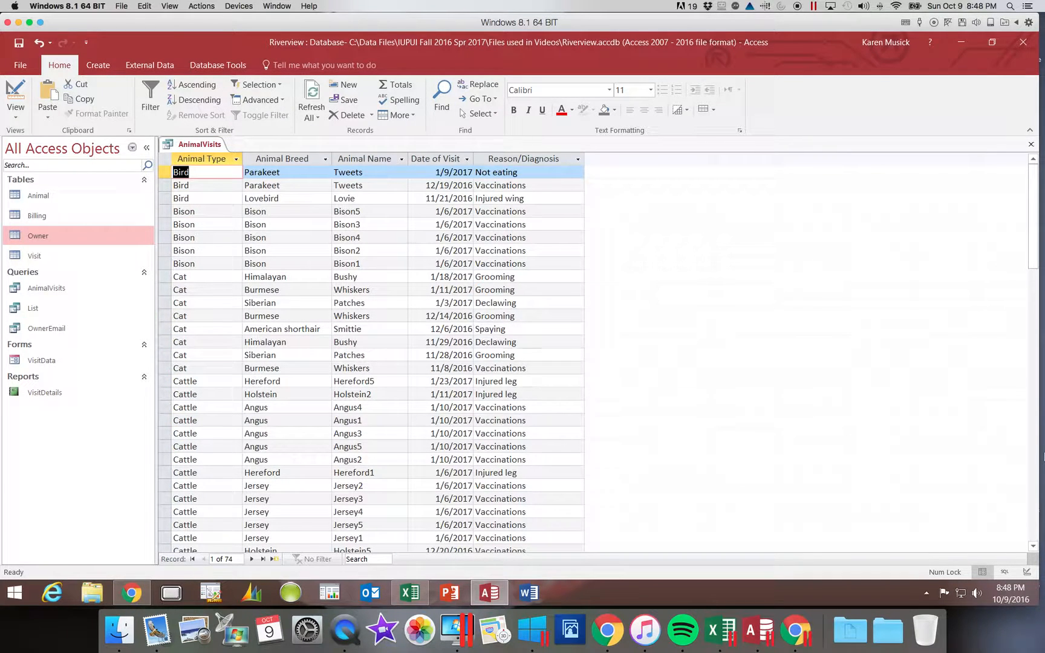
Step: Apply a selection filter for Animal Type equal to "Dog" to the full list of visits
click(1033, 471)
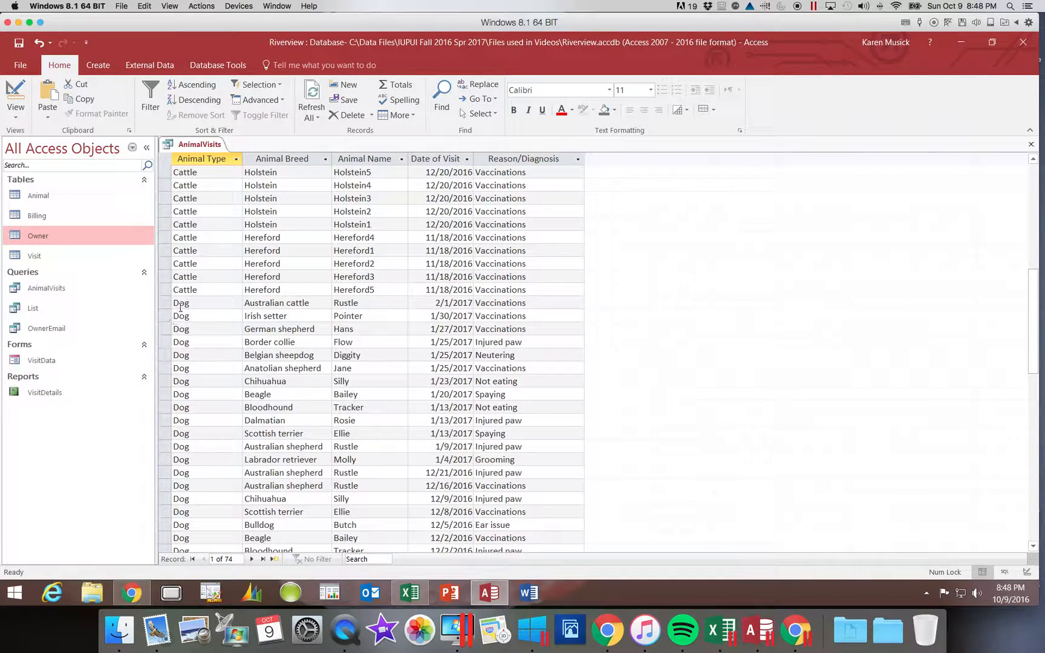
drag(177, 305, 200, 309)
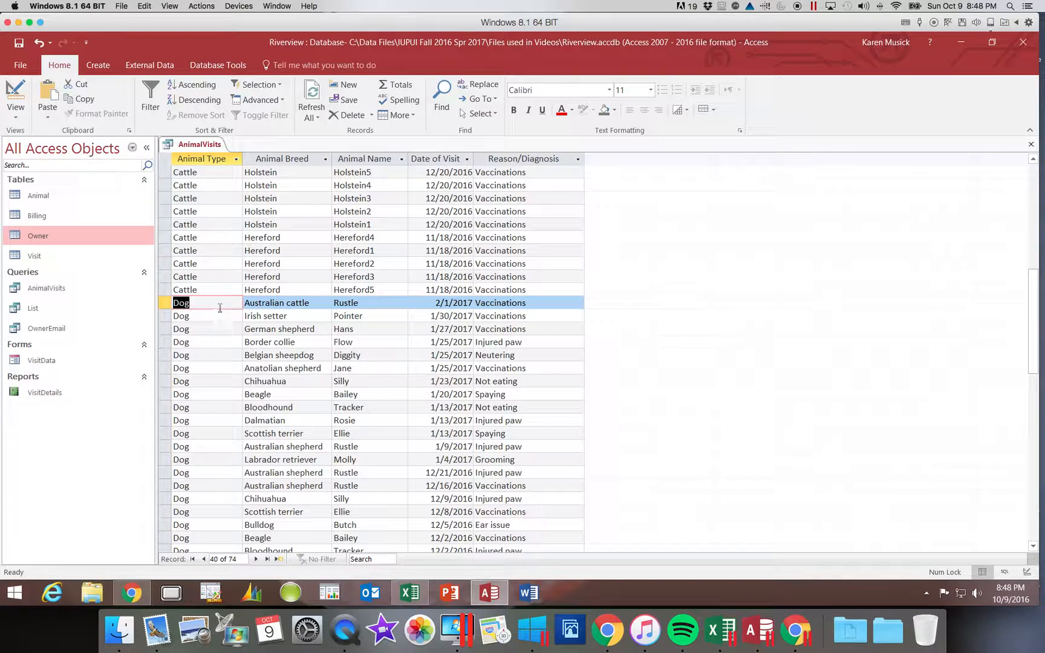
click(281, 87)
click(270, 100)
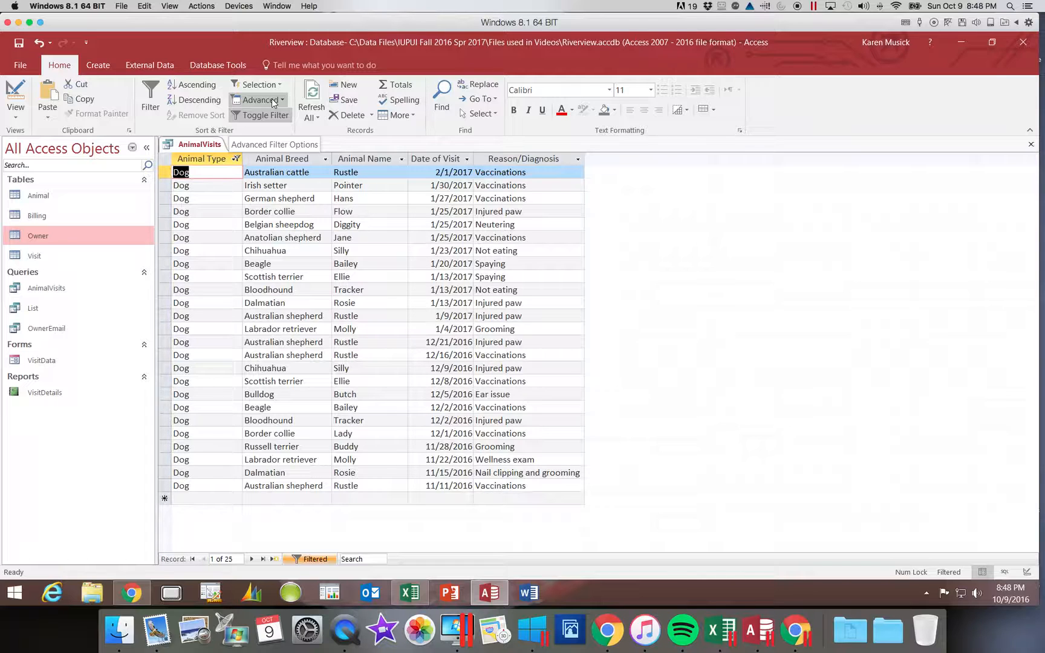
Step: Narrow the dog records with a selection filter for Reason/Diagnosis containing "Vaccinations"
click(477, 198)
drag(477, 198, 526, 202)
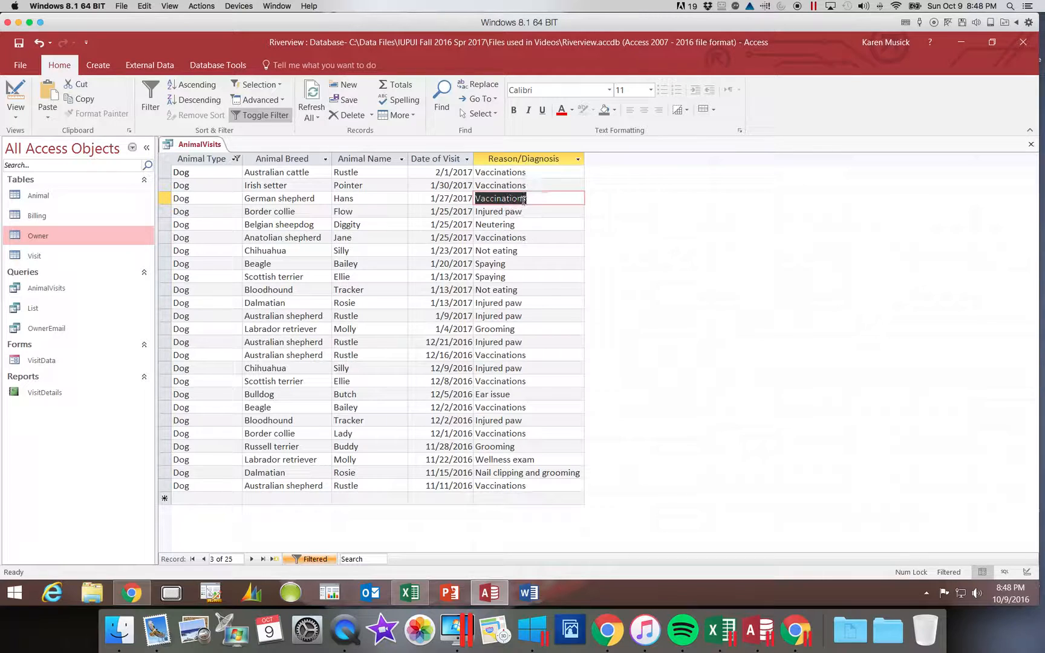
click(280, 87)
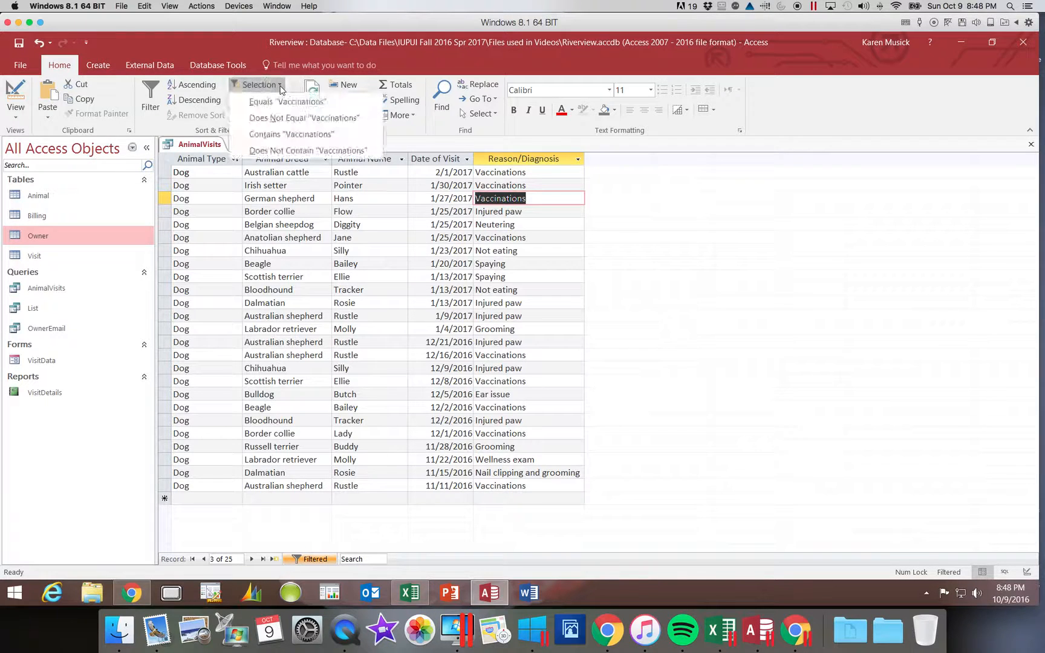
click(292, 135)
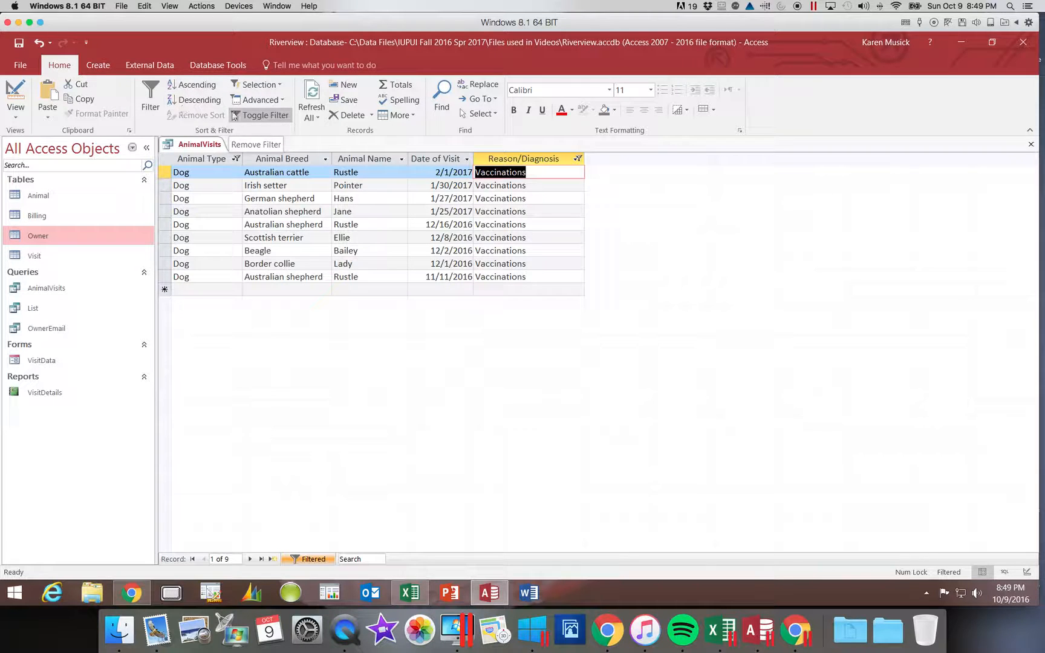
Step: Toggle the filter off, on and off again, and close the AnimalVisits query
click(275, 118)
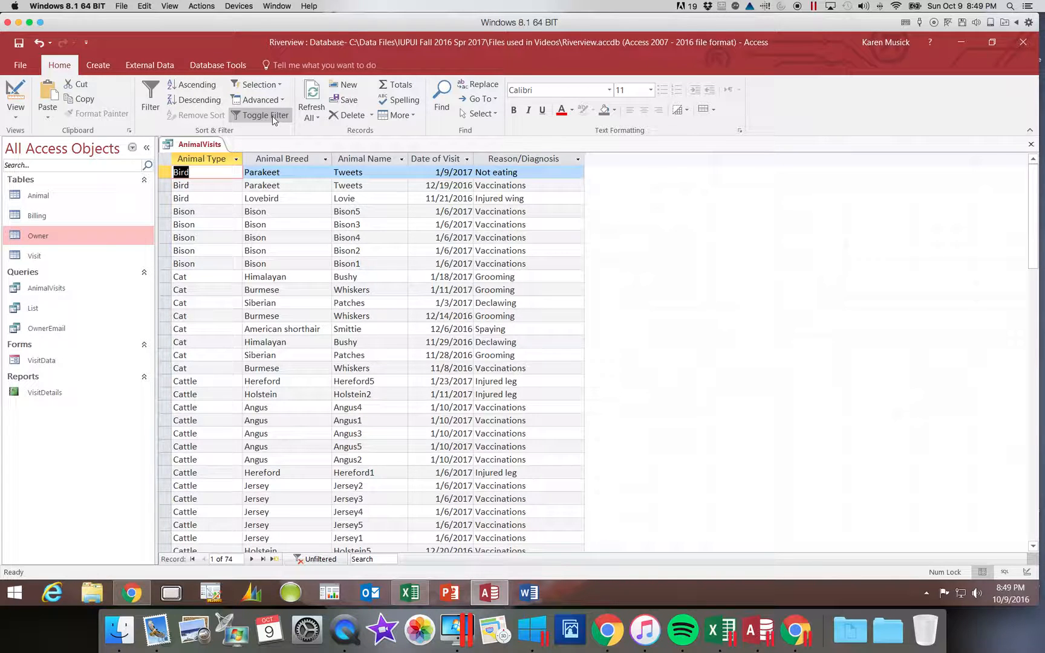
click(274, 120)
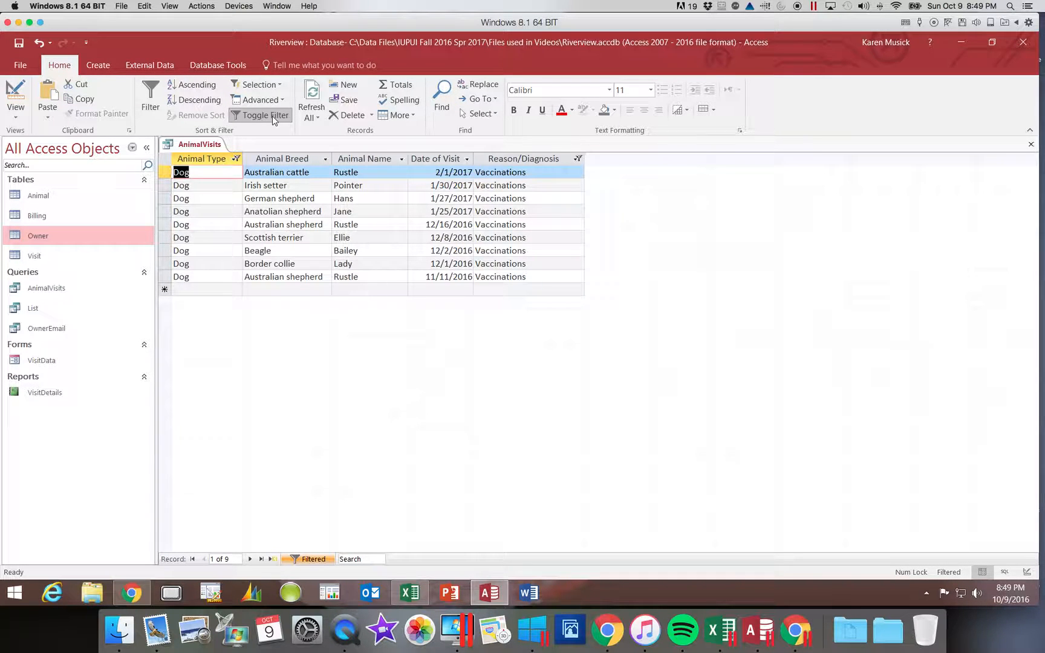
click(273, 119)
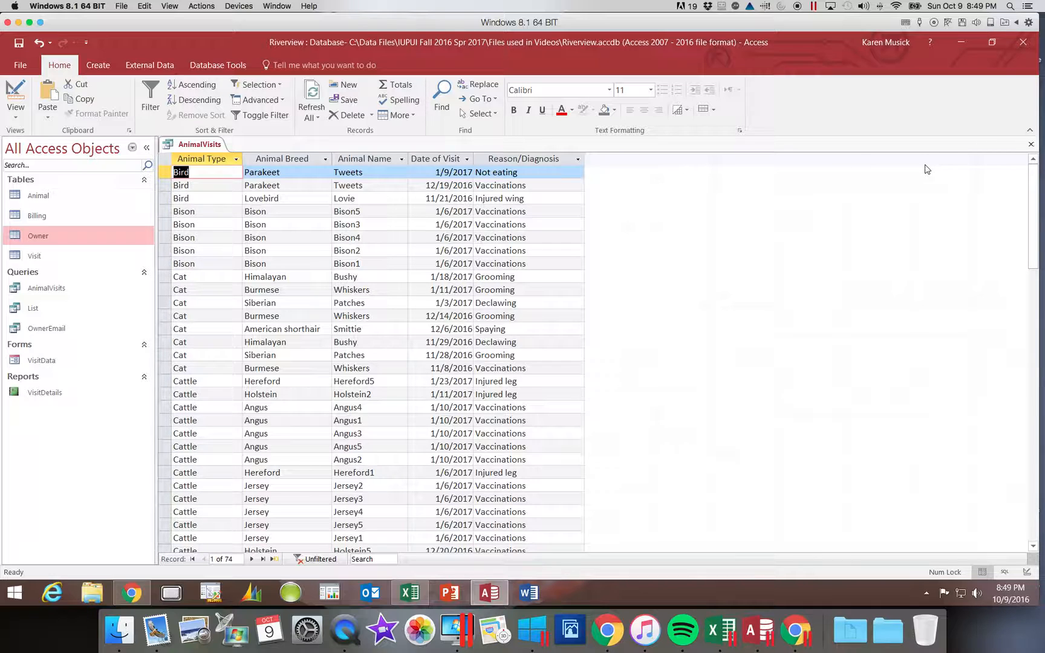
click(1031, 147)
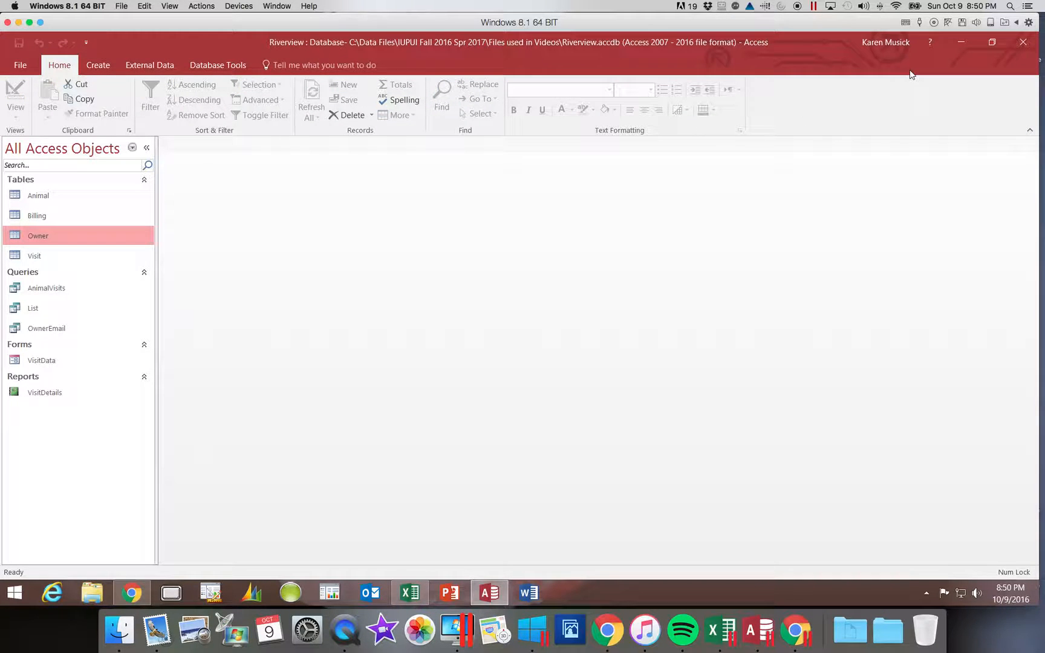